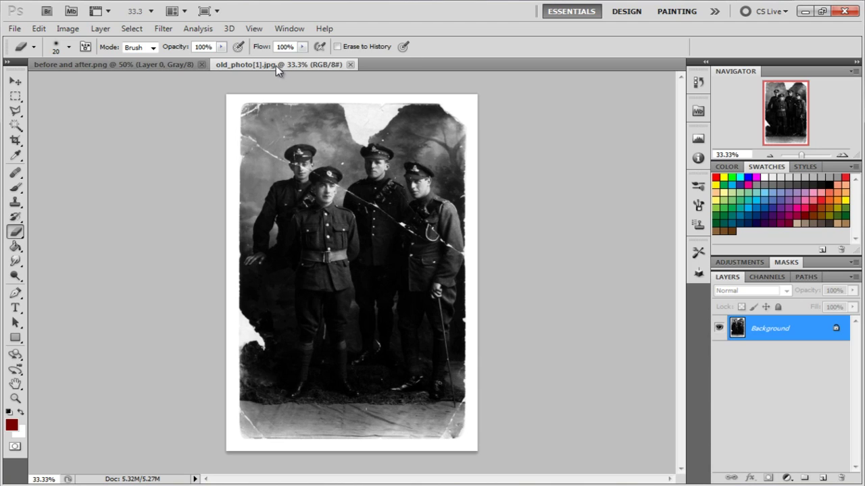
Step: Compare the Before and After versions of the soldiers' portrait in before and after.png
left_click(166, 65)
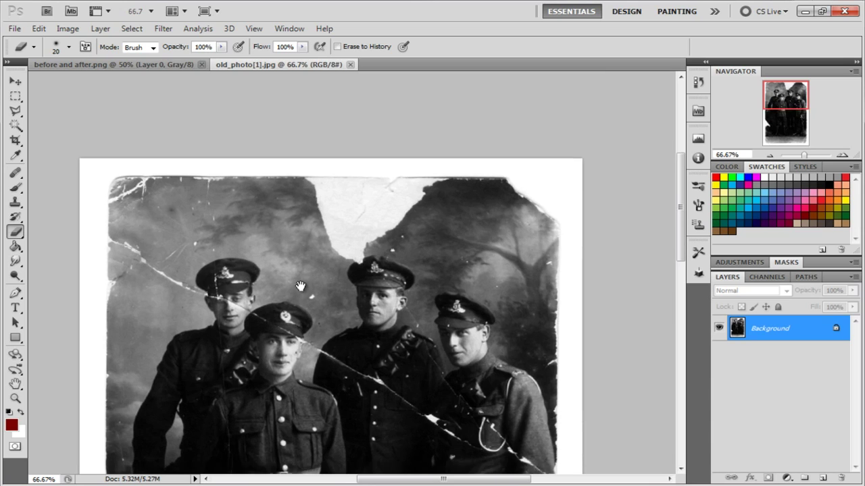
mouse_move(300, 289)
left_mouse_down()
mouse_move(335, 109)
mouse_move(309, 163)
mouse_move(313, 220)
left_mouse_up()
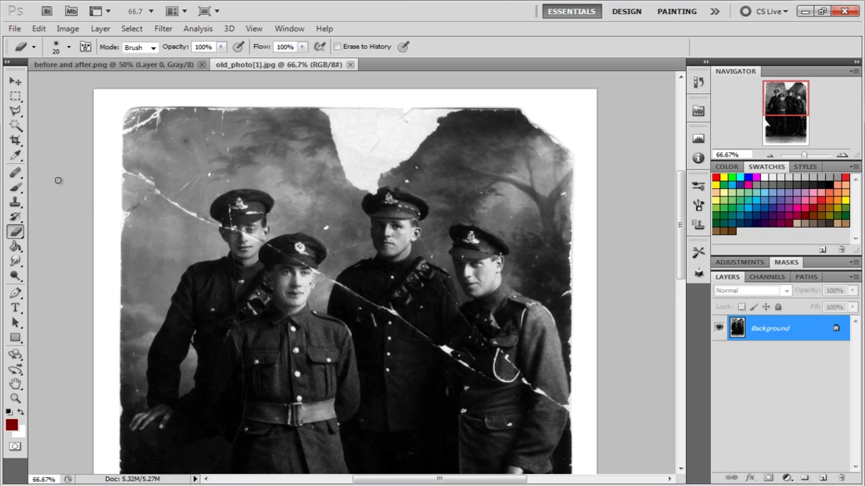
Step: Select the Healing Brush tool briefly and switch to the Clone Stamp tool for the old photo
left_click(19, 176)
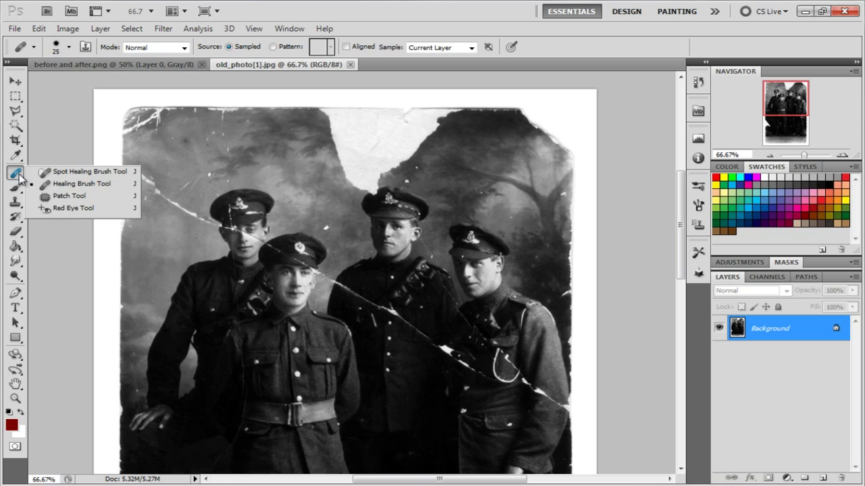
left_click(66, 187)
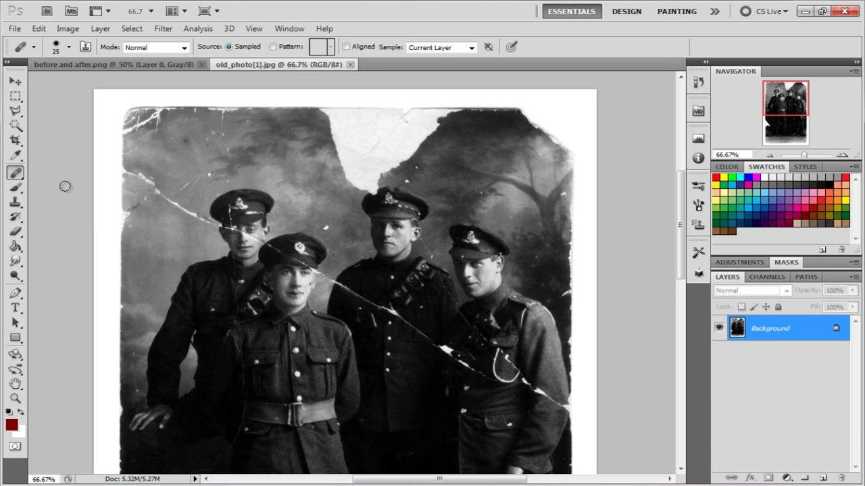
left_click(15, 205)
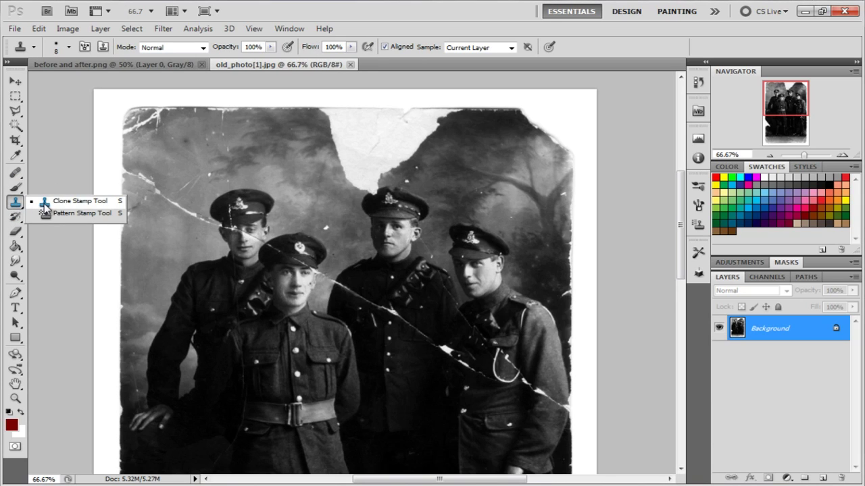
left_click(44, 204)
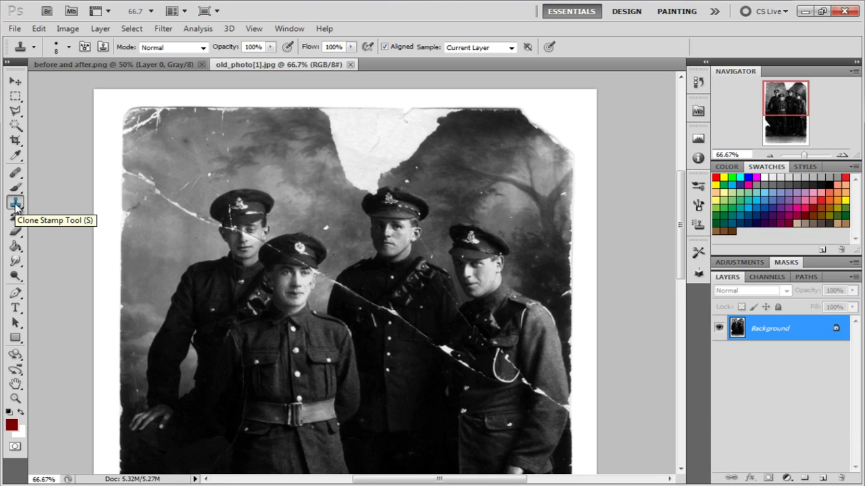
Step: Check the Clone Stamp brush settings and enlarge the brush to 90 px
left_click(69, 47)
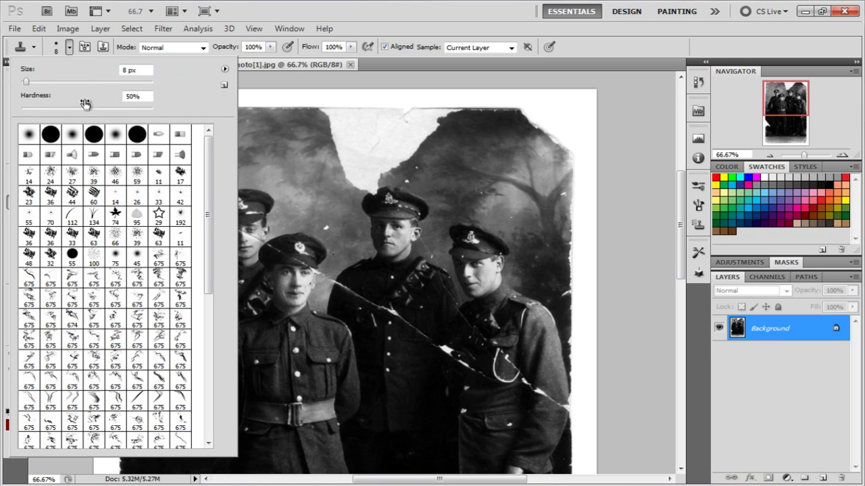
left_click(271, 4)
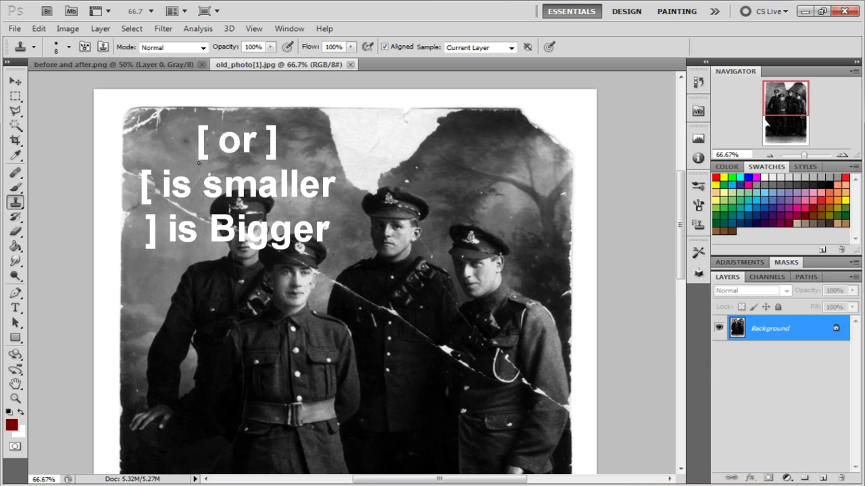
key("bracketright")
key("bracketright")
key("bracketright")
key("bracketright")
key("bracketright")
key("bracketright")
key("bracketright")
key("bracketright")
key("bracketright")
key("bracketright")
key("bracketright")
key("bracketright")
key("bracketright")
key("bracketright")
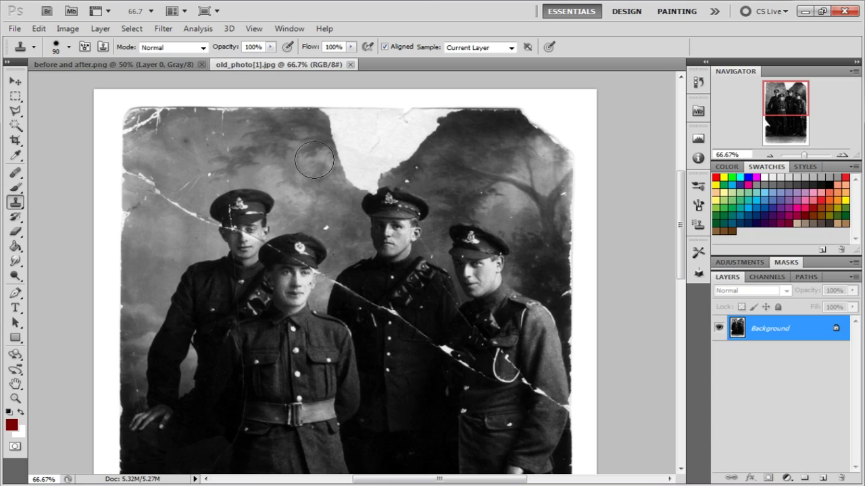
Step: Try to clone nearby backdrop texture across the torn white gap above the soldiers, starting from its left edge
key("alt")
left_click(335, 179, "alt")
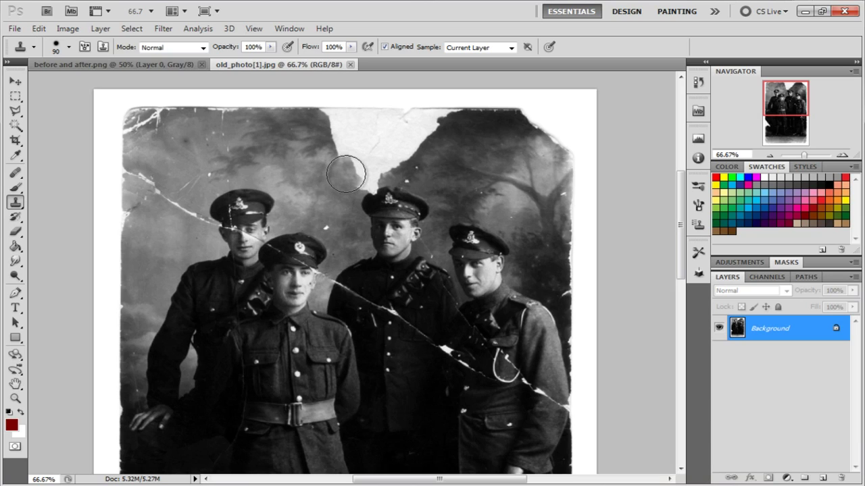
left_click(346, 175)
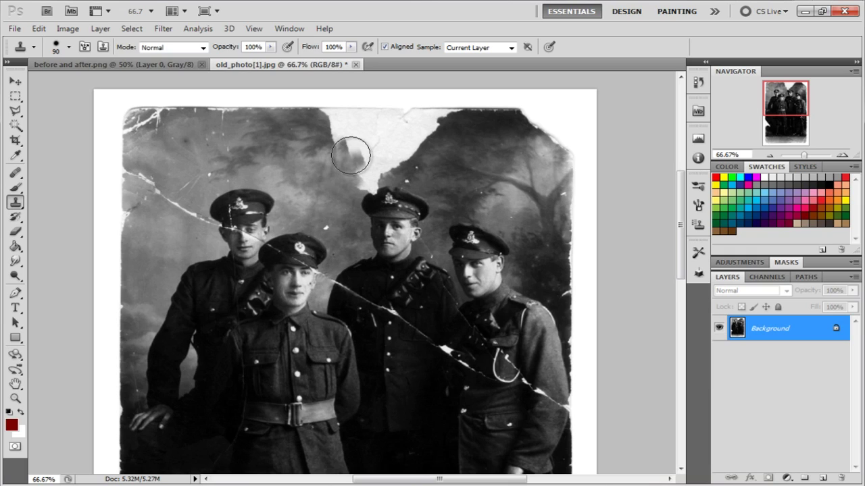
mouse_move(351, 155)
left_mouse_down()
mouse_move(445, 169)
mouse_move(403, 158)
mouse_move(435, 171)
mouse_move(418, 168)
mouse_move(396, 153)
mouse_move(362, 163)
mouse_move(379, 159)
mouse_move(359, 144)
mouse_move(381, 143)
mouse_move(355, 133)
mouse_move(376, 126)
mouse_move(393, 146)
mouse_move(419, 137)
mouse_move(392, 154)
mouse_move(431, 174)
left_mouse_up()
Step: Step back through all the clone strokes made on the torn white gap until the photo is back at its opened state
key("ctrl+z")
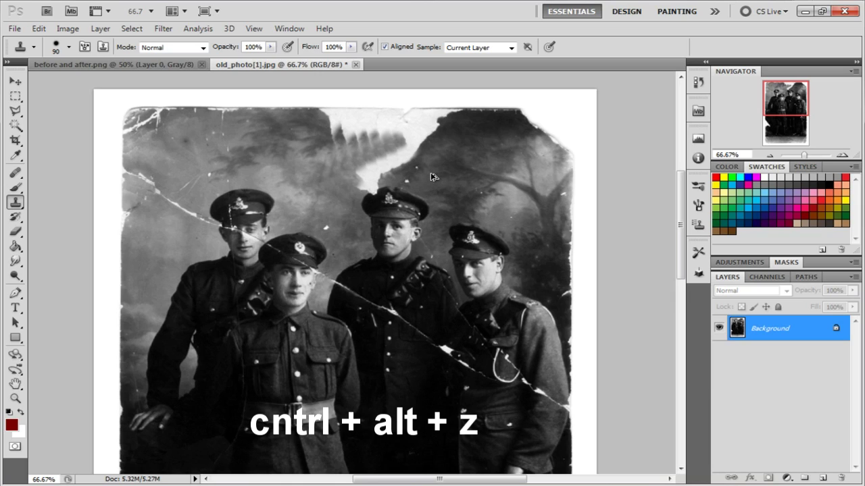
key("ctrl+alt+z")
key("ctrl+alt+z")
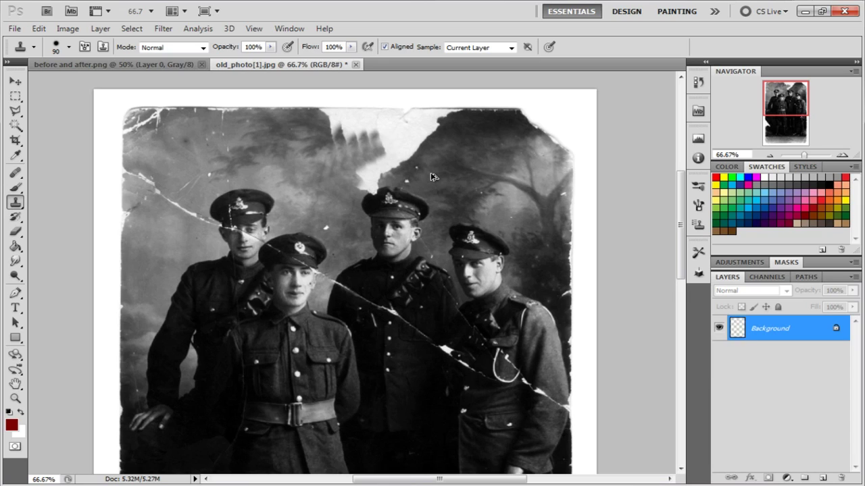
key("ctrl+alt+z")
key("ctrl+alt+z")
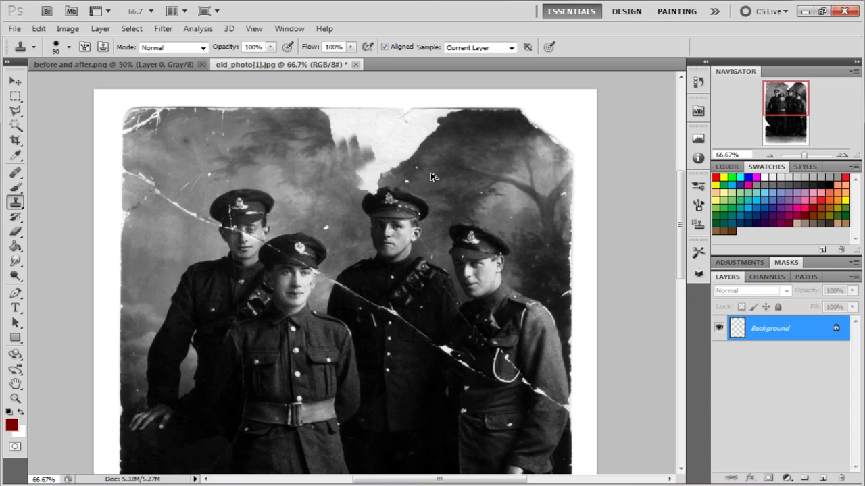
key("ctrl+alt+z")
key("ctrl+alt+z")
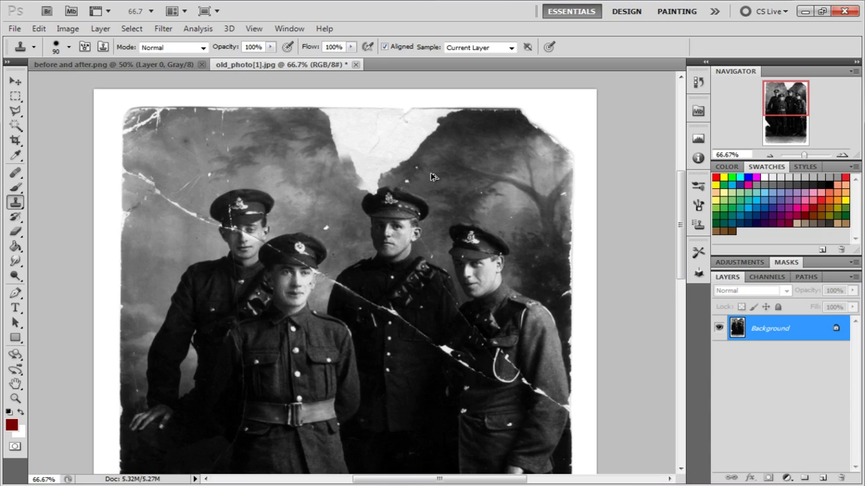
key("ctrl+alt+z")
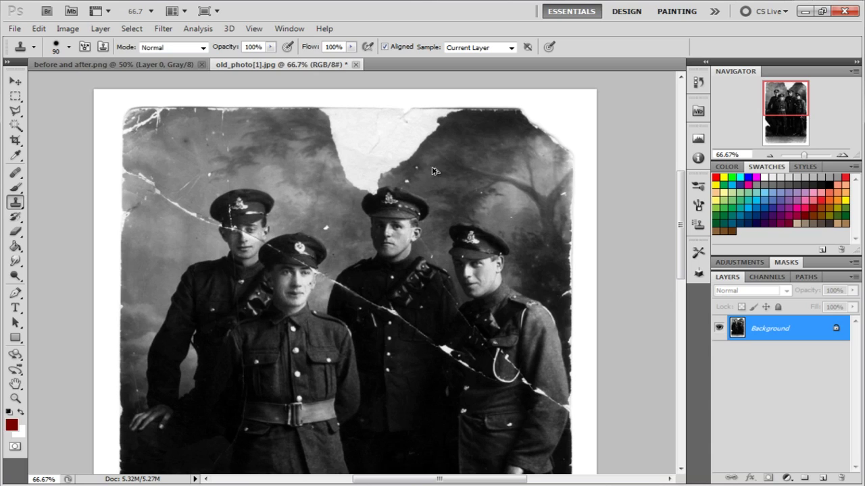
Step: Examine the undone Clone Stamp states recorded in the photo's history
left_click(699, 87)
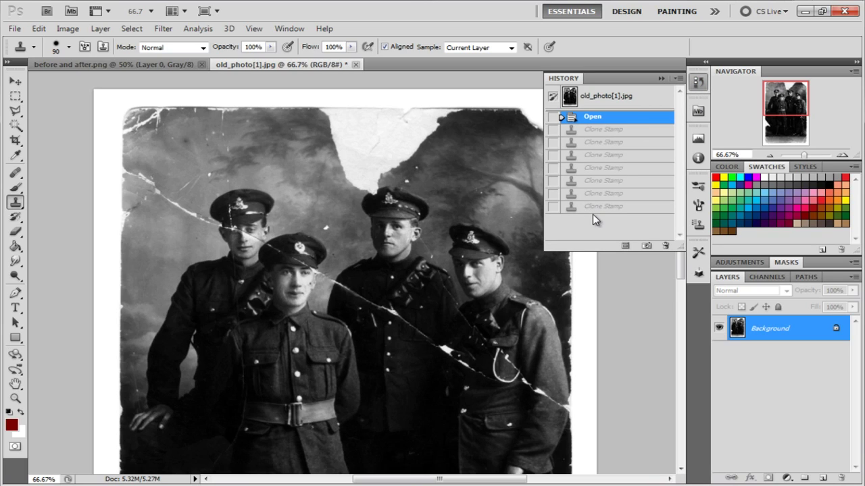
left_click(554, 132)
left_click(661, 79)
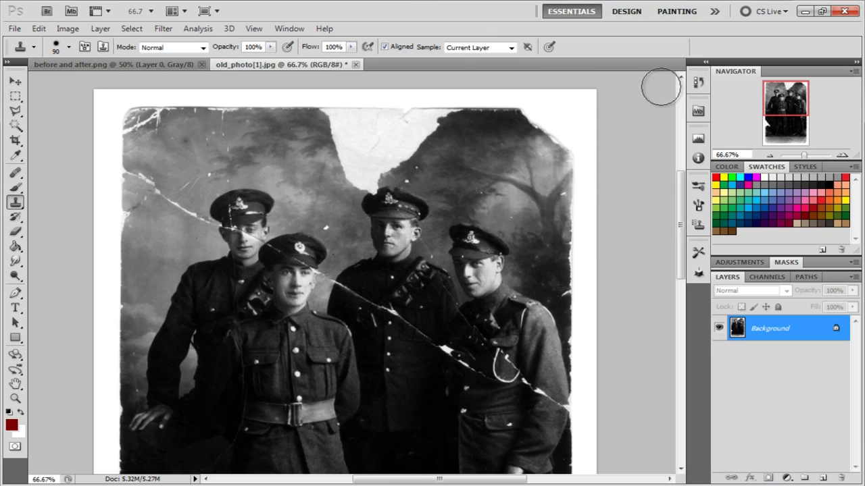
Step: Review the History States limit in the Performance preferences and look over the recorded history again
left_click(68, 29)
left_click(67, 30)
left_click(44, 30)
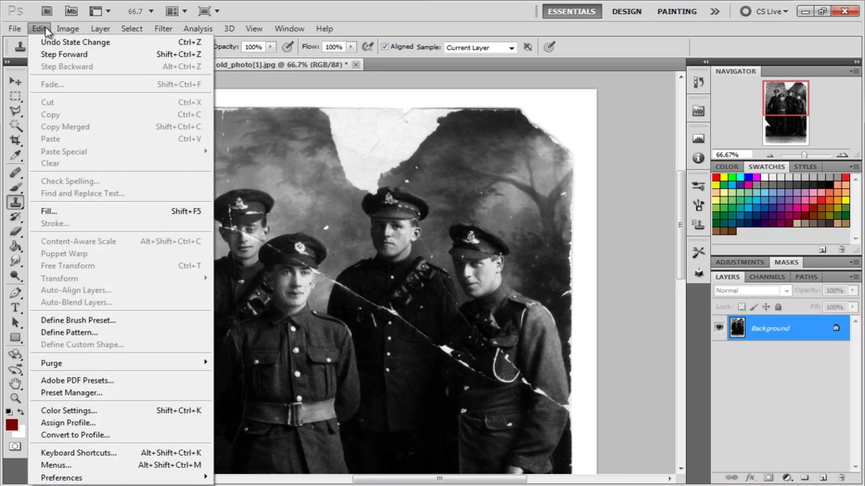
mouse_move(171, 479)
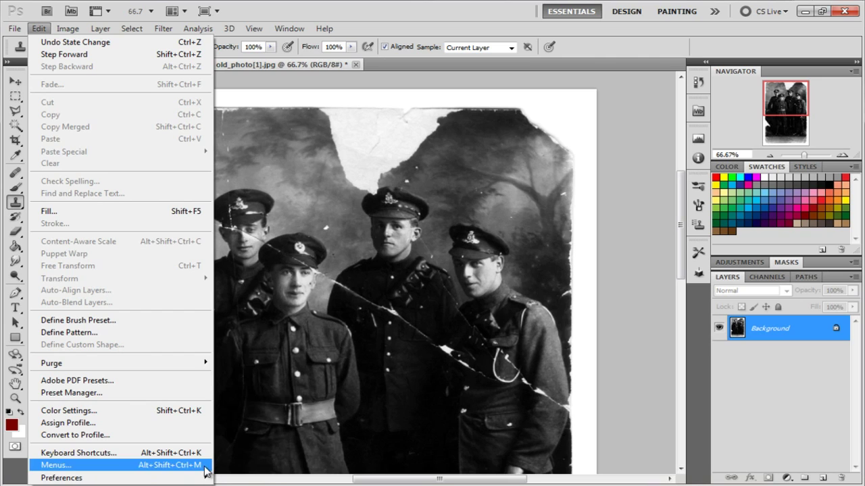
mouse_move(204, 477)
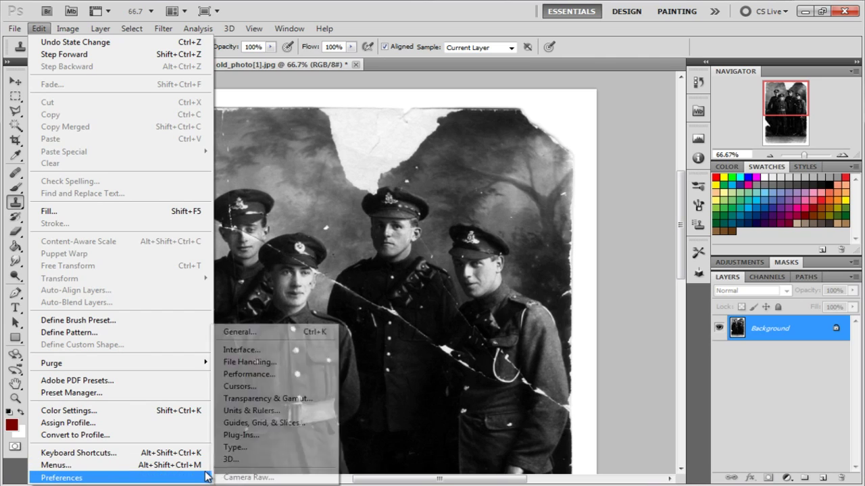
left_click(265, 375)
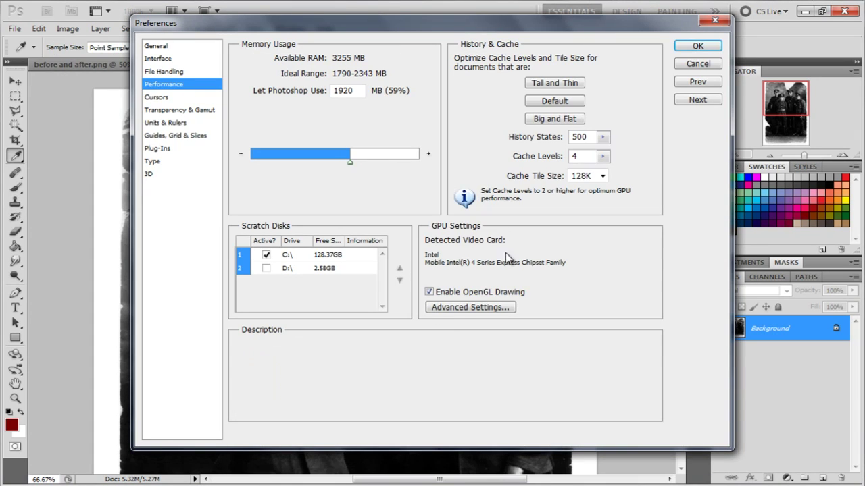
left_click(602, 138)
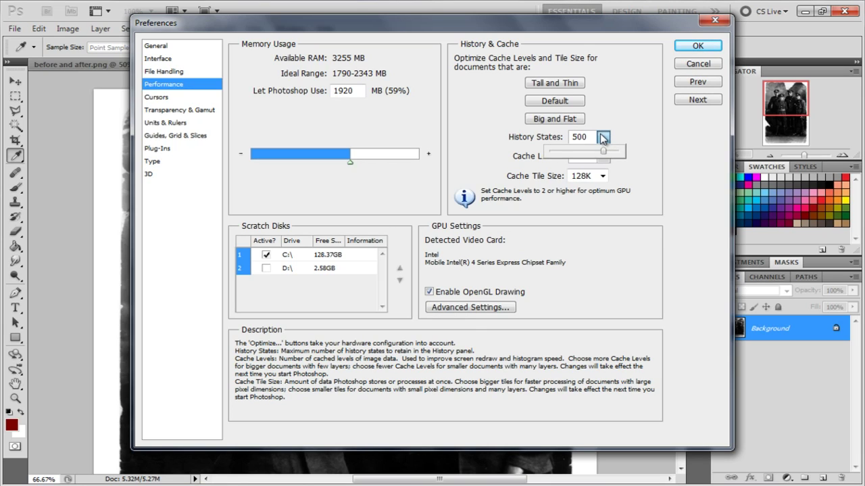
left_click(696, 47)
key("s")
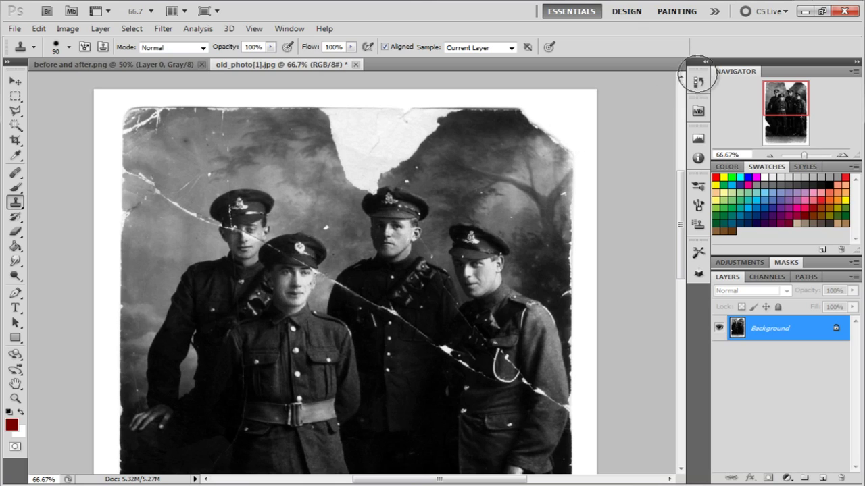
left_click(698, 82)
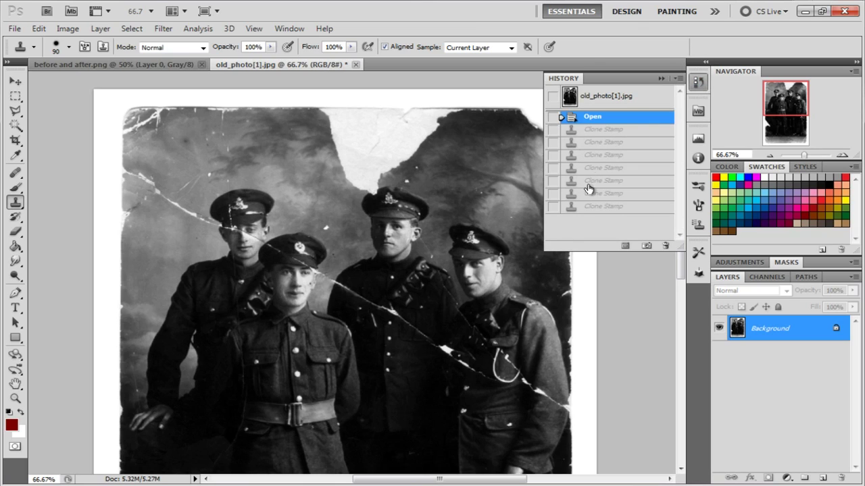
left_click(700, 82)
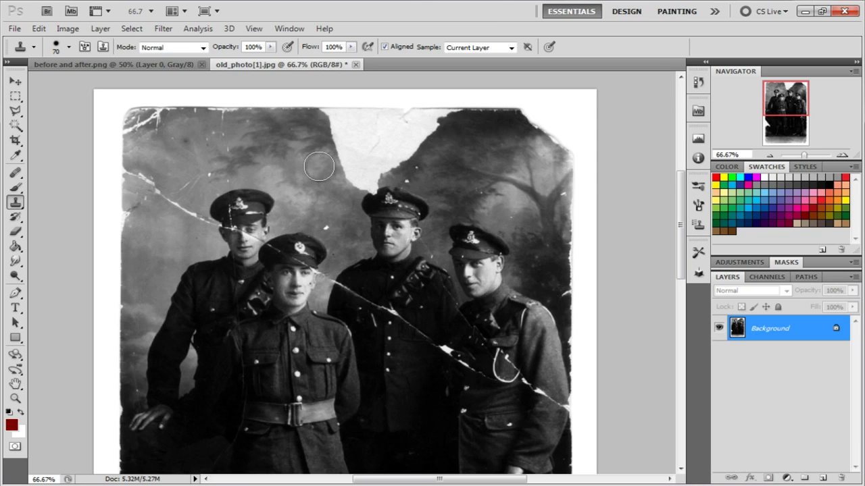
Step: Clone the adjacent backdrop and foliage over the left edge of the torn white gap with a 70 px brush
key("bracketleft")
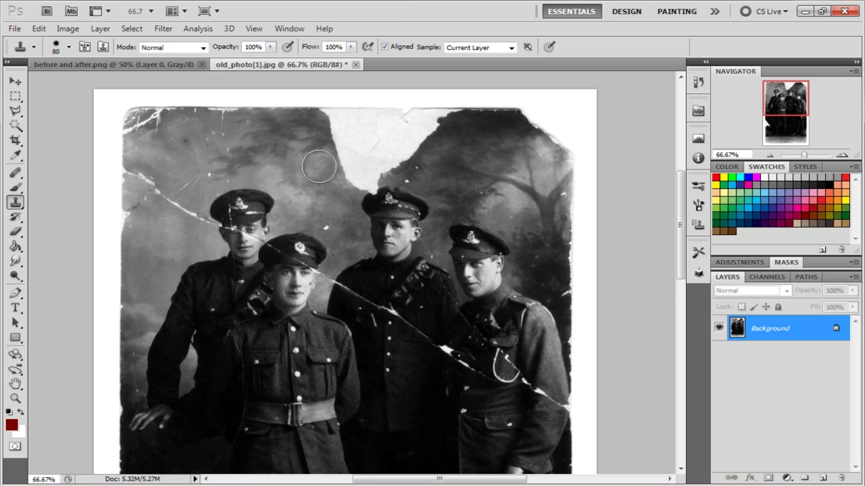
left_click(351, 166)
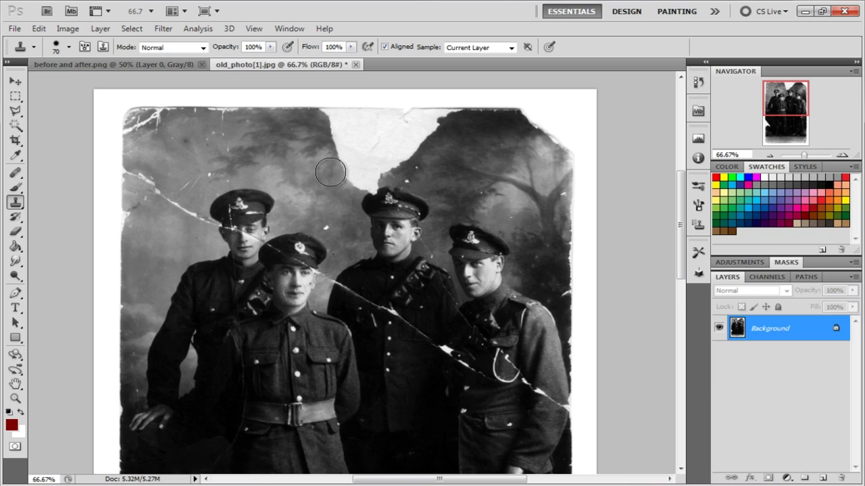
left_click(351, 167)
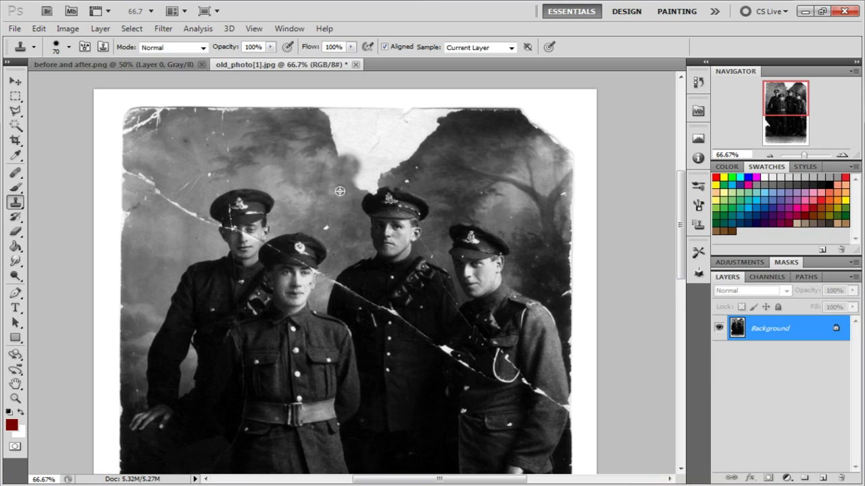
left_click_drag(347, 181, 328, 164)
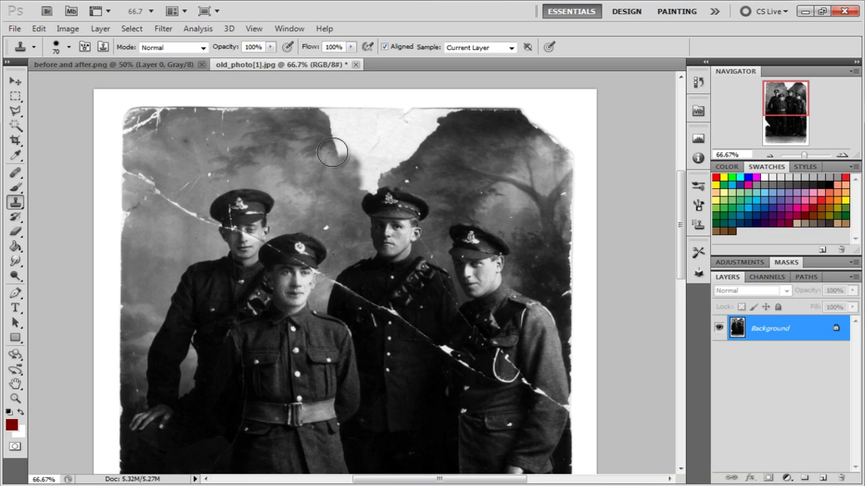
left_click_drag(332, 157, 353, 173)
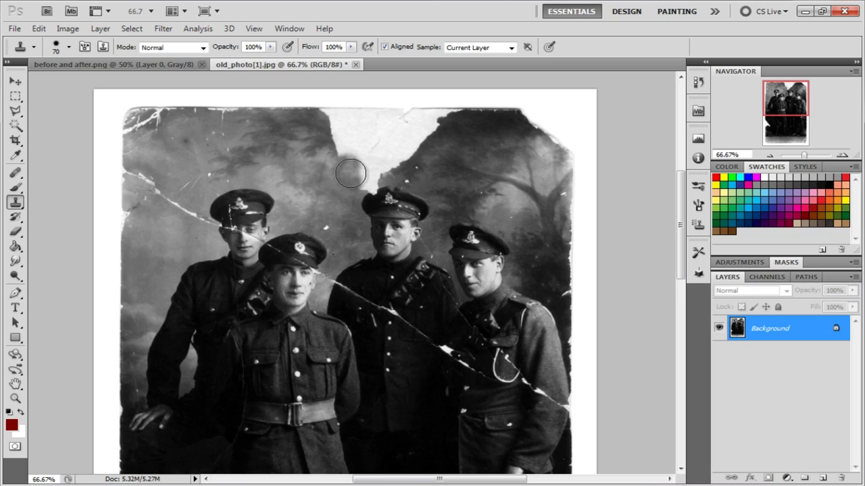
left_click(339, 135)
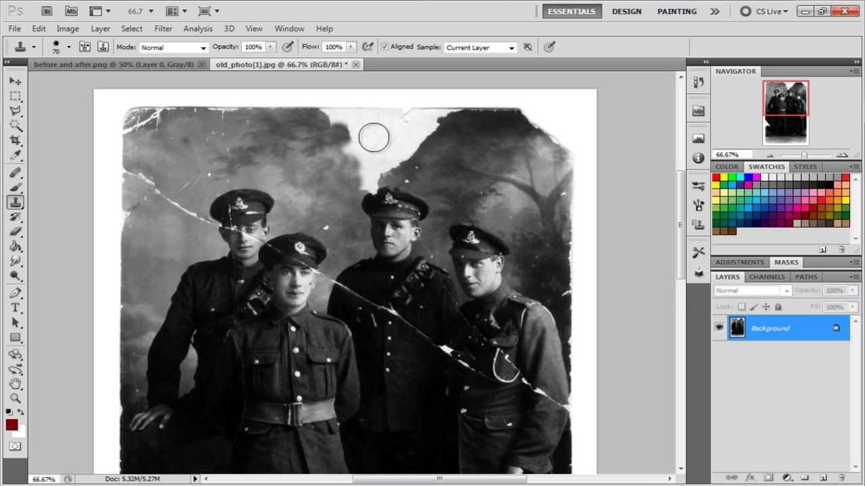
Step: Clone dark foliage over the photo's worn top edge to the right of the torn white gap
left_click(460, 125, "alt")
mouse_move(458, 126)
left_mouse_down()
mouse_move(446, 115)
mouse_move(459, 151)
mouse_move(451, 111)
left_mouse_up()
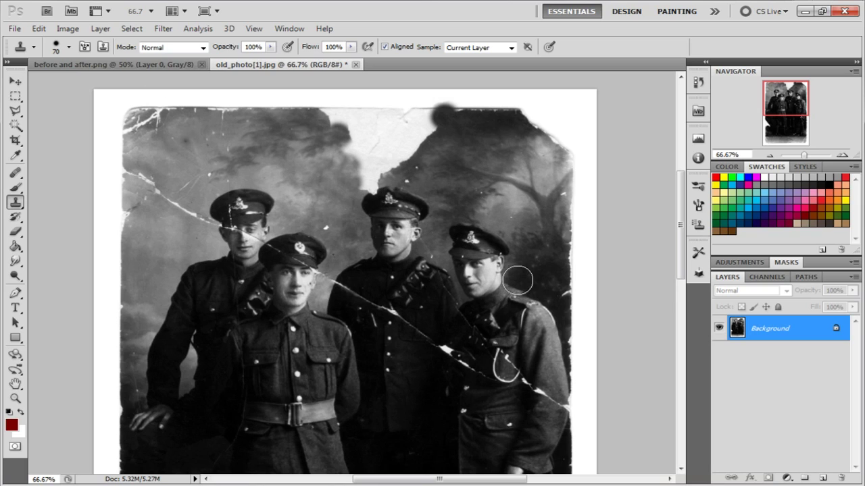
left_click(459, 113)
left_click(497, 129, "alt")
left_click_drag(480, 114, 508, 131)
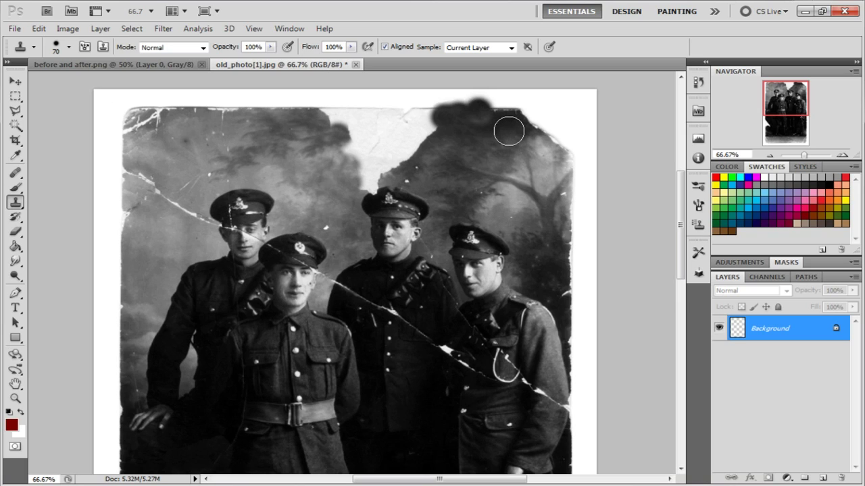
left_click(501, 114)
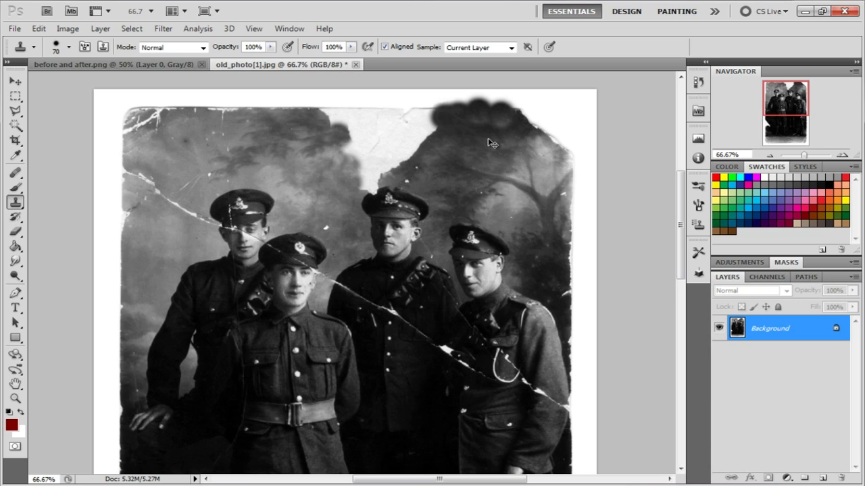
Step: Clone nearby foliage texture over the dark cloned patches at the photo's worn top edge with the 70 px brush
key("ctrl+plus")
key("ctrl+plus")
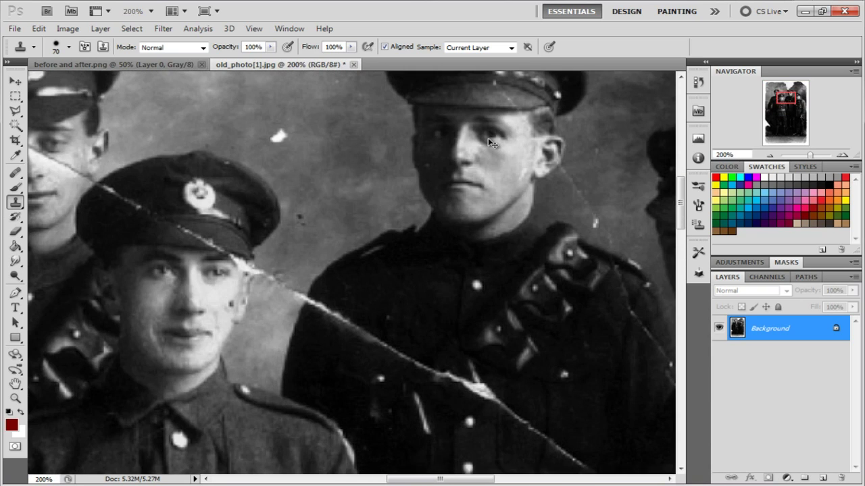
key("space")
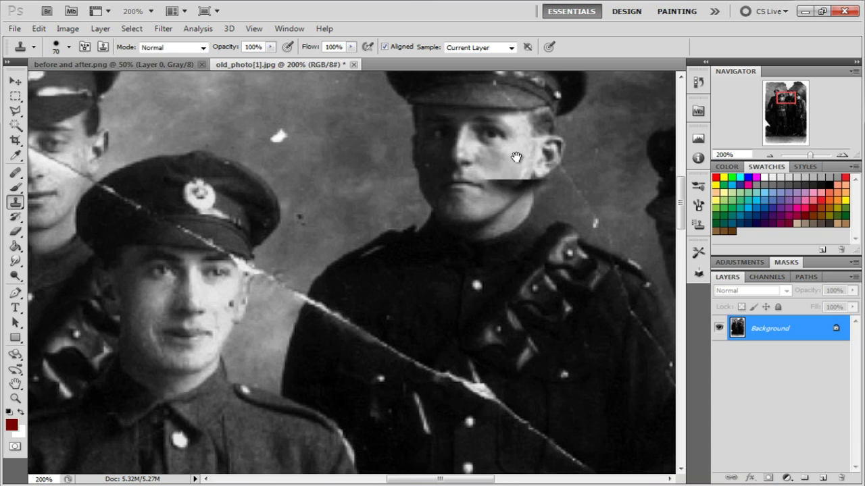
left_click_drag(515, 154, 246, 422)
left_click_drag(425, 186, 336, 319)
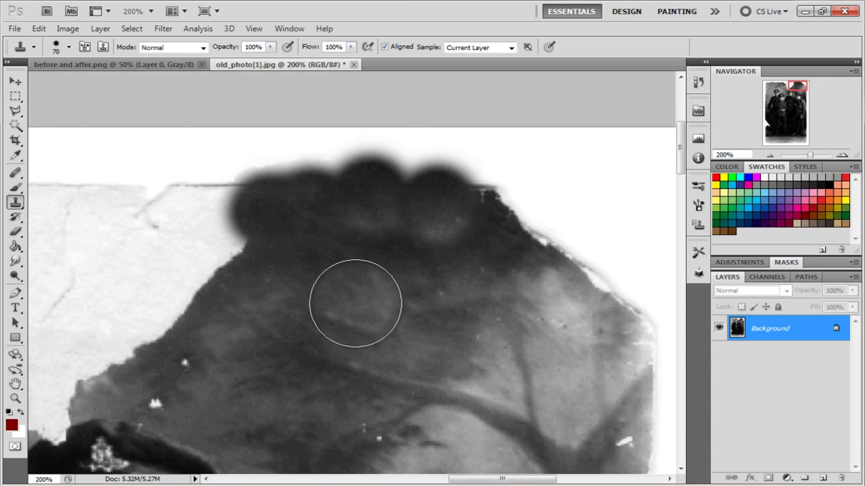
mouse_move(355, 303)
left_mouse_down()
mouse_move(332, 284)
mouse_move(323, 258)
mouse_move(416, 290)
mouse_move(352, 256)
mouse_move(438, 258)
mouse_move(459, 329)
mouse_move(361, 318)
mouse_move(353, 313)
mouse_move(365, 297)
mouse_move(410, 327)
mouse_move(310, 326)
mouse_move(193, 292)
mouse_move(183, 279)
mouse_move(283, 304)
mouse_move(415, 316)
mouse_move(396, 250)
left_mouse_up()
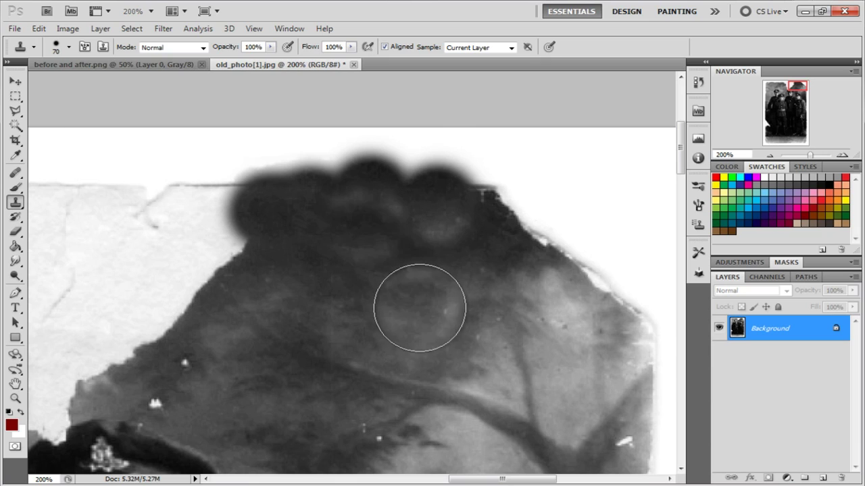
Step: Blend the lighter spots in the rightmost cloned foliage patch using a 35 px Clone Stamp brush
key("bracketleft")
key("bracketleft")
key("bracketleft")
key("bracketleft")
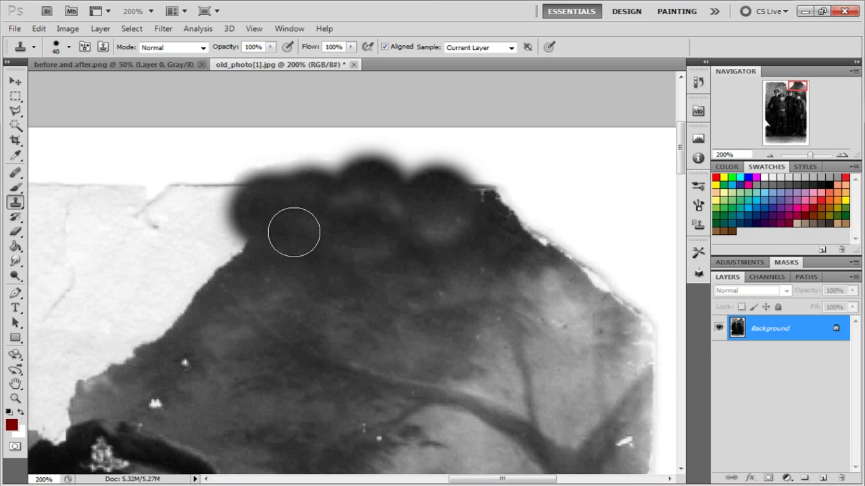
left_click(426, 192, "alt")
left_click(438, 225)
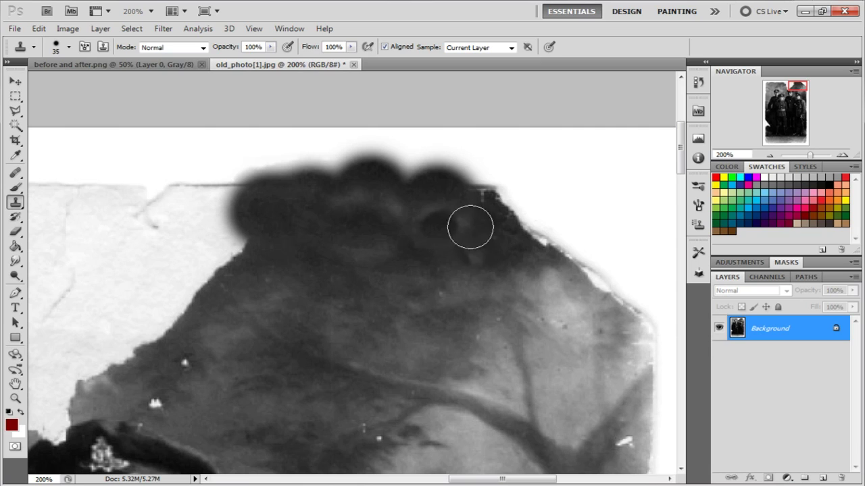
left_click(435, 191, "alt")
left_click(458, 217)
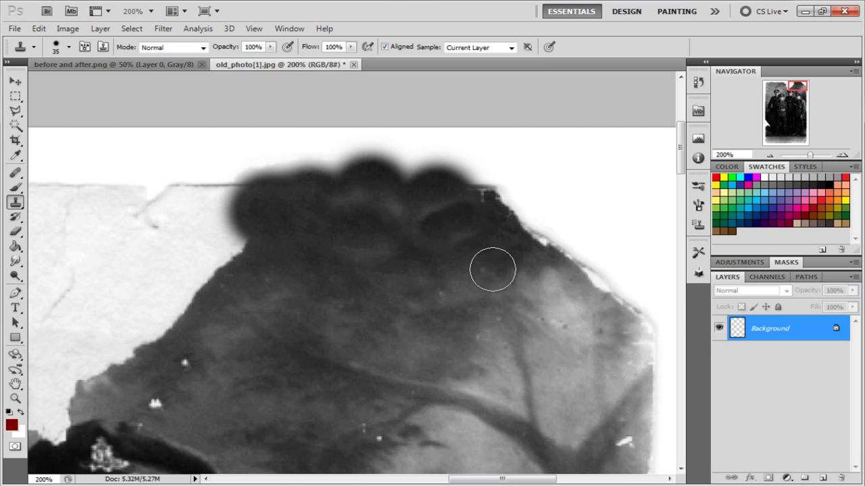
left_click(441, 205)
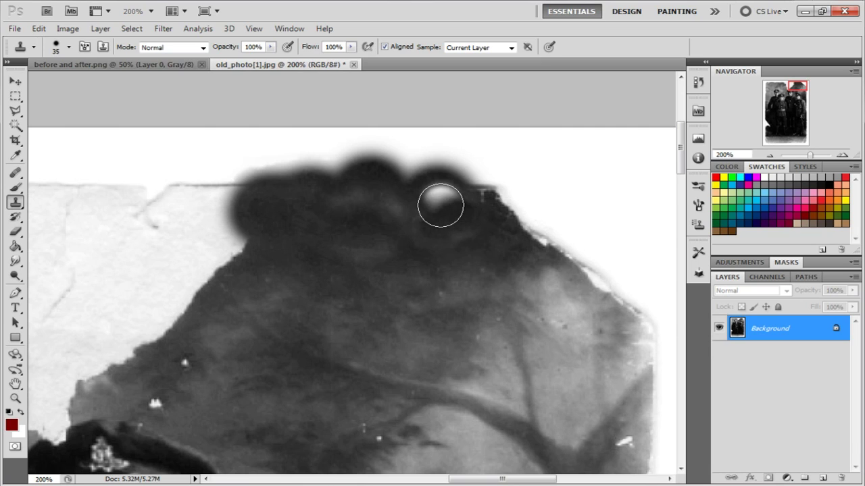
Step: Undo the light clone stroke and clone over the rightmost foliage patch again with a 50 px brush
key("bracketright")
key("bracketright")
key("bracketright")
key("ctrl+alt+z")
left_click(432, 212)
mouse_move(460, 273)
left_mouse_down()
mouse_move(385, 232)
mouse_move(451, 242)
mouse_move(397, 238)
mouse_move(421, 234)
mouse_move(407, 259)
mouse_move(359, 267)
left_mouse_up()
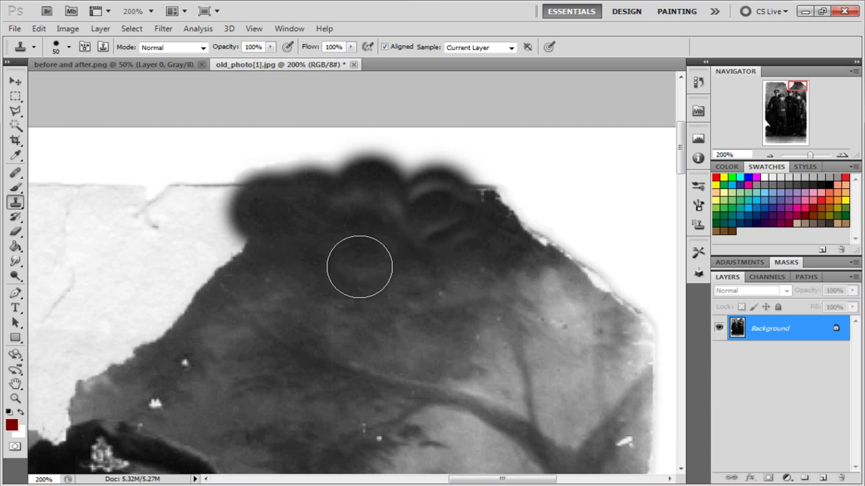
Step: Smooth the mottled area beneath the cloned foliage patches with the Healing Brush at 25 px
left_click(19, 176)
left_click(63, 187)
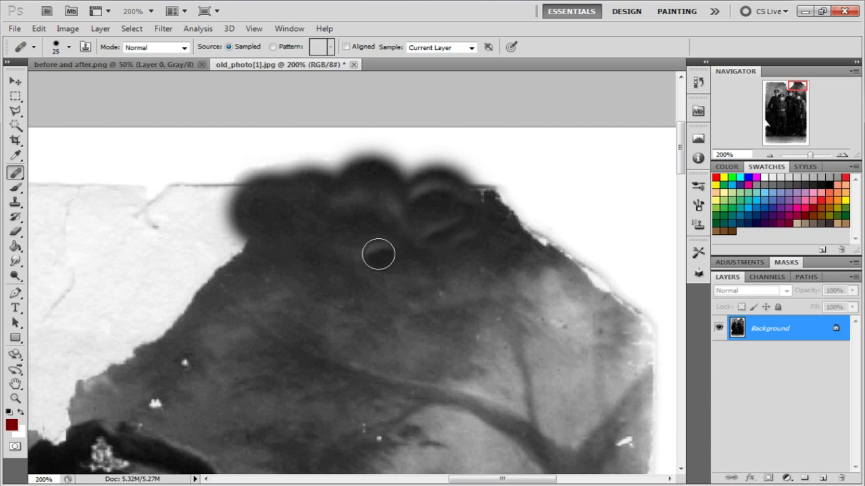
left_click(372, 243, "alt")
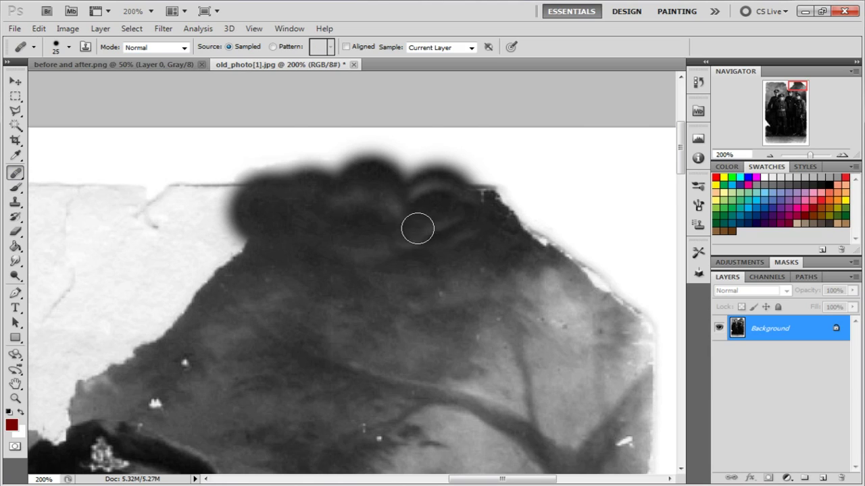
Step: Heal the uneven tones across the middle and right cloned foliage patches with a 60 px Healing Brush
key("bracketright")
key("bracketright")
key("bracketright")
key("bracketright")
key("bracketright")
key("bracketright")
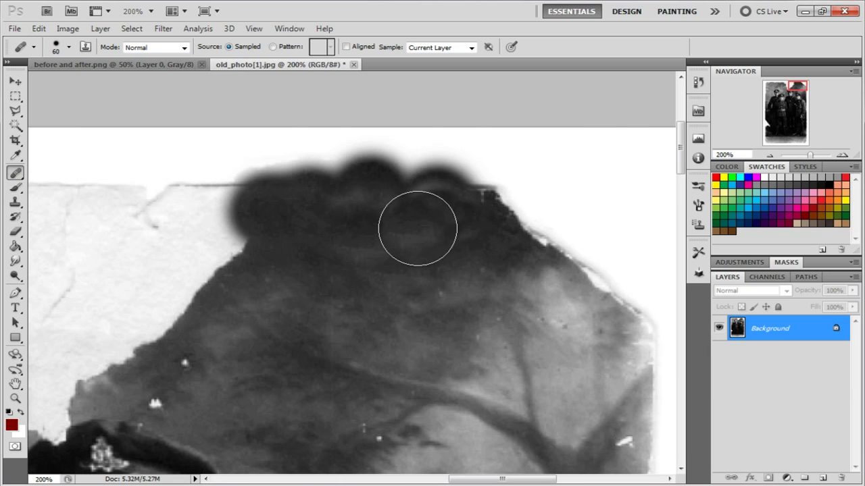
left_click(433, 217)
left_click_drag(418, 293, 368, 296)
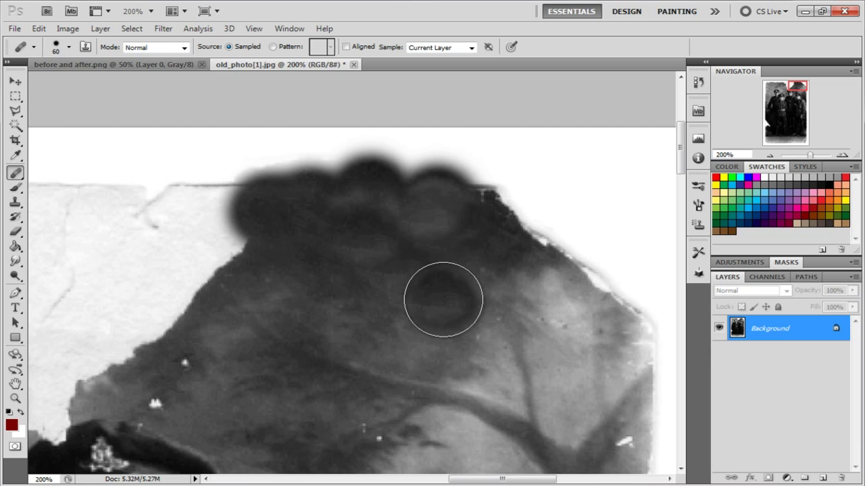
left_click(400, 262, "alt")
left_click(384, 241, "alt")
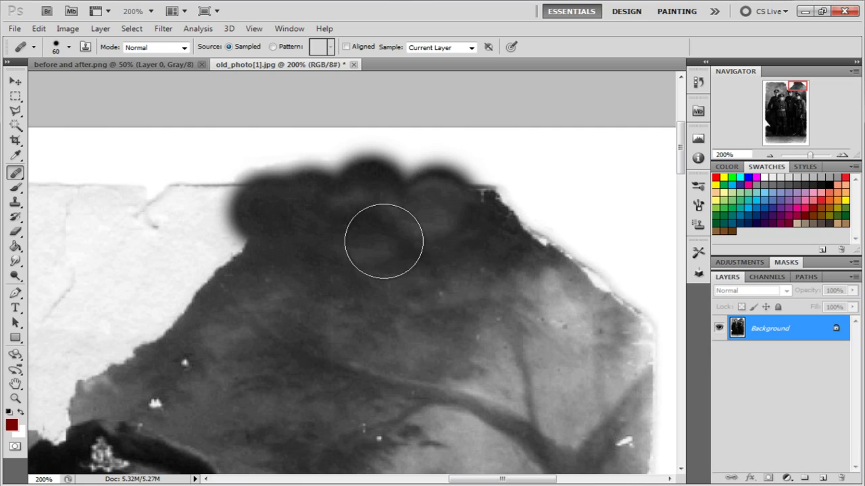
left_click(375, 232)
Step: Try to heal the worn top edge just right of the cloned foliage with the Healing Brush
mouse_move(412, 274)
left_mouse_down()
mouse_move(475, 260)
mouse_move(514, 212)
mouse_move(526, 216)
mouse_move(518, 213)
mouse_move(519, 241)
mouse_move(490, 250)
mouse_move(474, 233)
mouse_move(510, 258)
mouse_move(464, 280)
mouse_move(548, 270)
mouse_move(545, 232)
mouse_move(521, 276)
mouse_move(537, 263)
mouse_move(532, 221)
mouse_move(472, 281)
mouse_move(507, 244)
mouse_move(485, 280)
mouse_move(503, 282)
mouse_move(583, 242)
mouse_move(591, 188)
mouse_move(585, 175)
mouse_move(549, 166)
mouse_move(614, 213)
mouse_move(557, 203)
left_mouse_up()
left_click(460, 248, "alt")
left_click_drag(497, 223, 515, 217)
left_click(509, 283)
left_click_drag(249, 209, 131, 199)
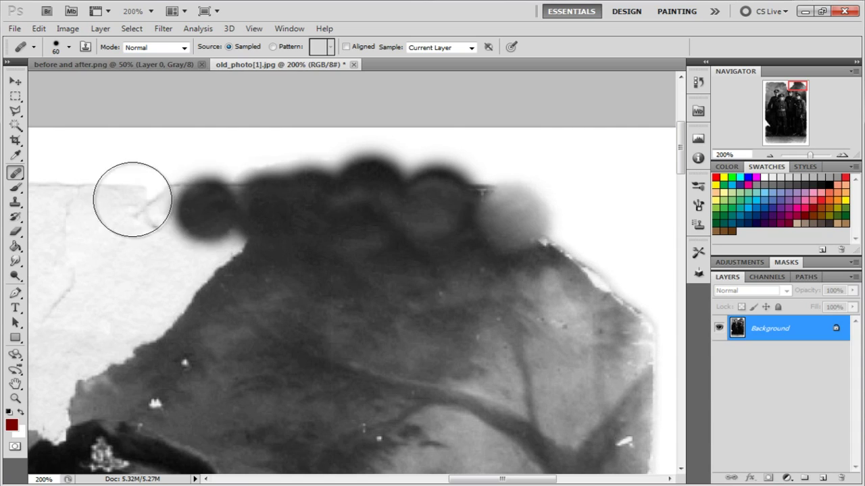
Step: Clone dark foliage over the light smear at the right end of the repaired top edge with a 50 px Clone Stamp
left_click(15, 214)
left_click(17, 204)
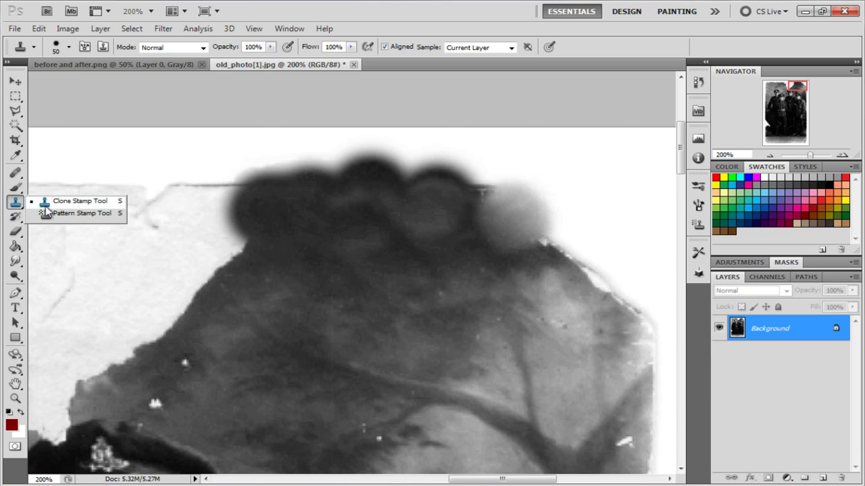
left_click(55, 205)
left_click(232, 196)
key("ctrl+z")
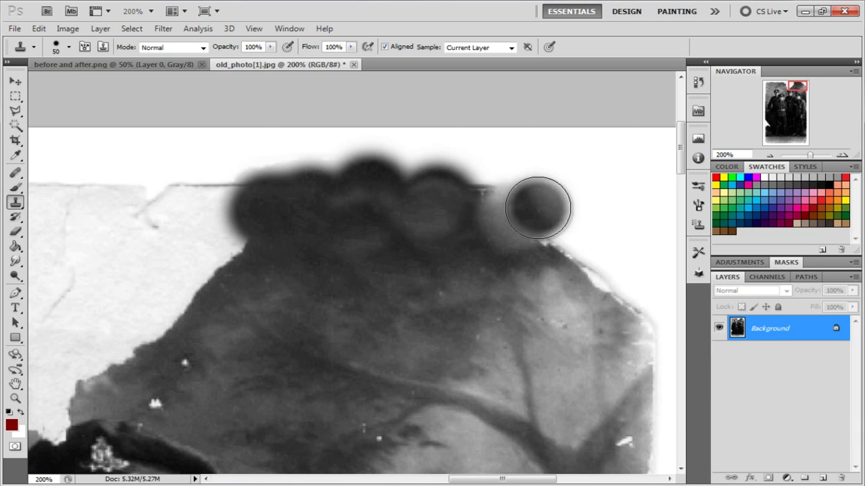
left_click(513, 218, "alt")
left_click(513, 218)
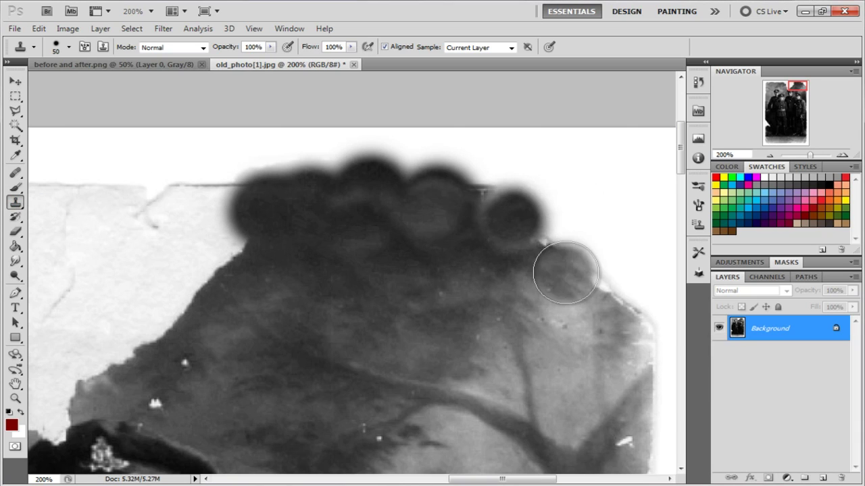
left_click(449, 249, "alt")
left_click_drag(498, 237, 493, 226)
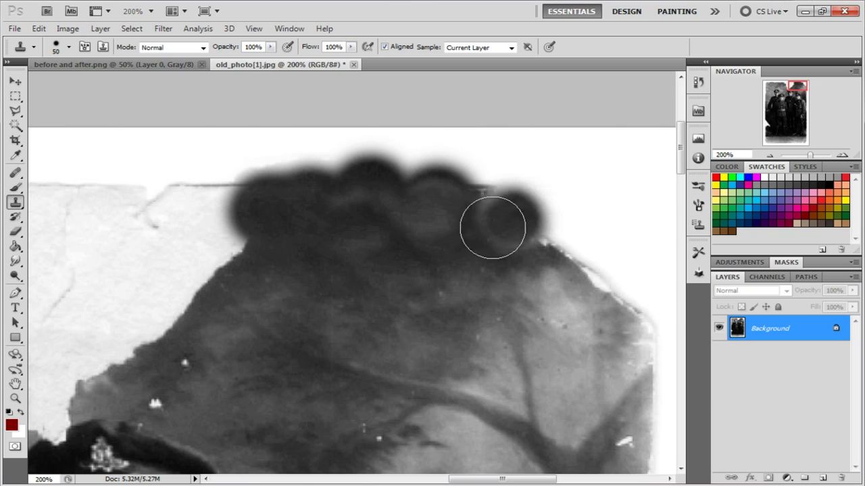
Step: Extend the dark foliage over the right edge of the torn white gap, enlarging the Clone Stamp brush from 50 to 125 px
left_click(263, 225, "alt")
left_click_drag(223, 230, 227, 241)
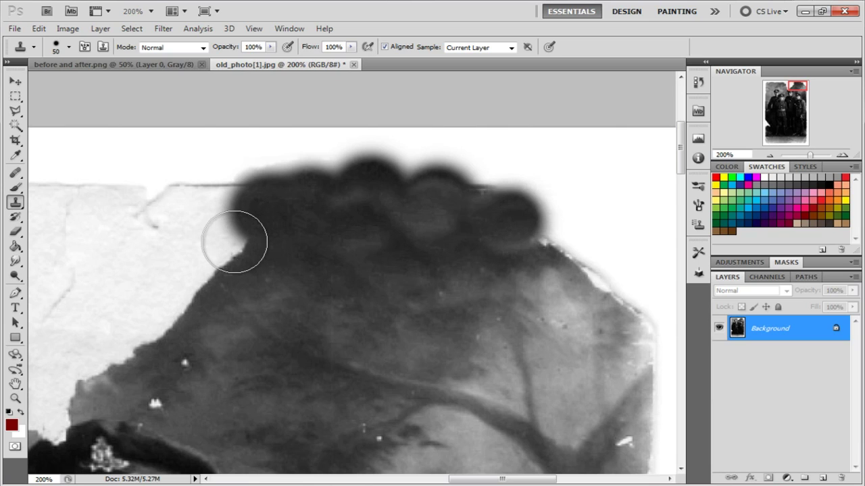
key("bracketright")
key("bracketright")
key("bracketright")
key("bracketright")
key("bracketright")
key("bracketright")
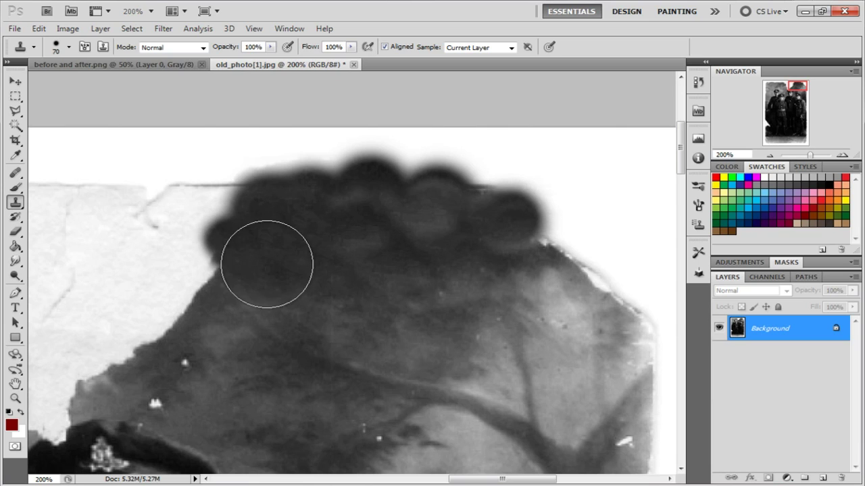
left_click_drag(270, 265, 395, 204)
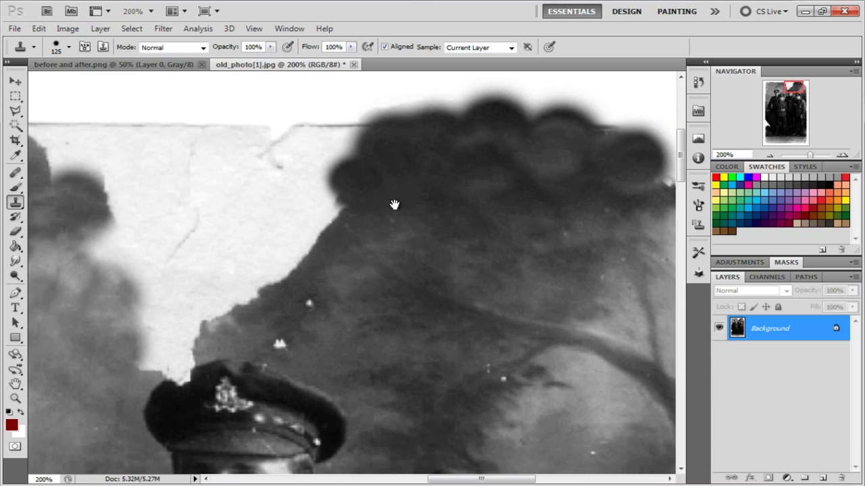
left_click(315, 212)
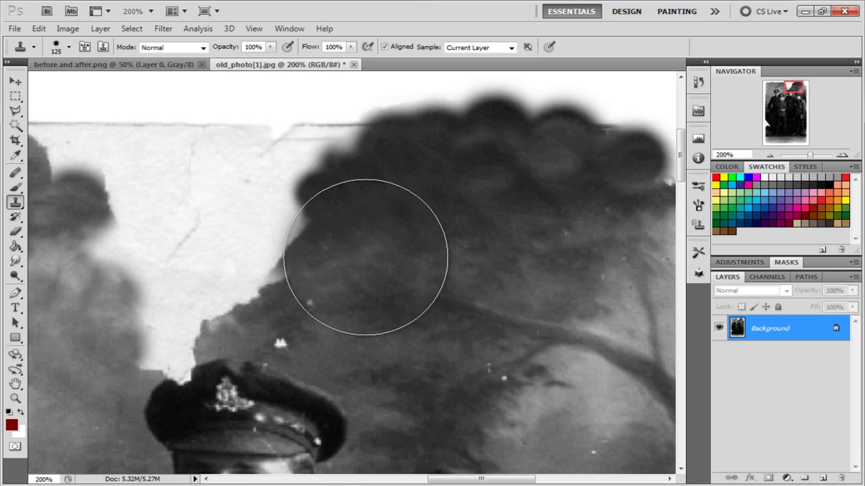
Step: Clone foliage across the remaining torn white gap above the middle soldier's cap with the 125 px brush
left_click_drag(367, 261, 359, 257)
mouse_move(277, 216)
left_mouse_down()
mouse_move(254, 220)
mouse_move(310, 253)
left_mouse_up()
mouse_move(203, 222)
left_mouse_down()
mouse_move(284, 261)
mouse_move(303, 253)
mouse_move(254, 276)
left_mouse_up()
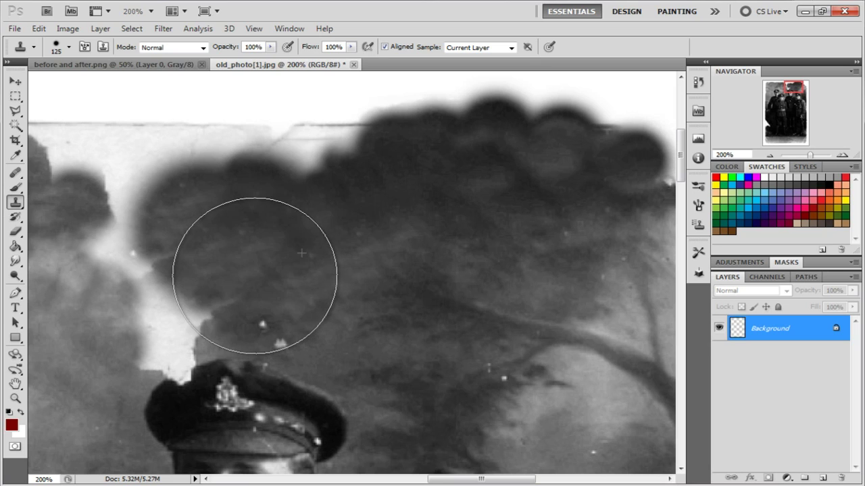
left_click(179, 247, "alt")
mouse_move(123, 246)
left_mouse_down()
mouse_move(202, 262)
mouse_move(85, 272)
left_mouse_up()
left_click(182, 229, "alt")
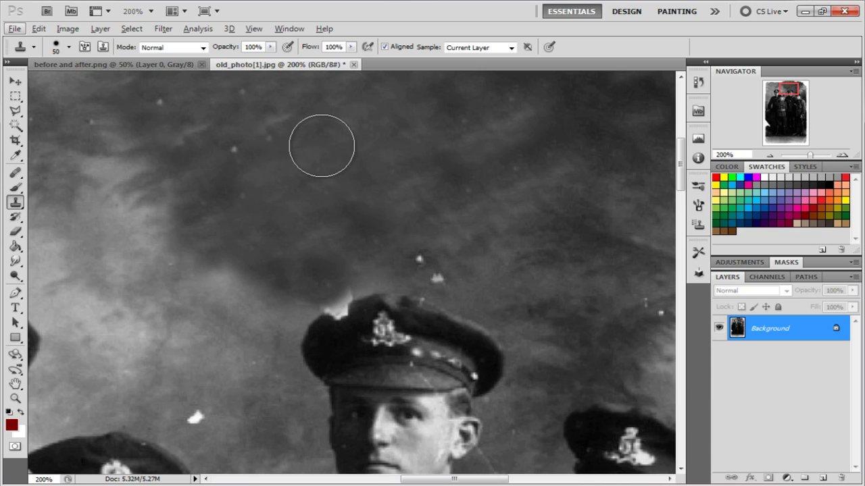
Step: Clone out the leftover white tear and specks around the rear middle soldier's cap with a 10 px brush
key("bracketleft")
key("bracketleft")
key("bracketleft")
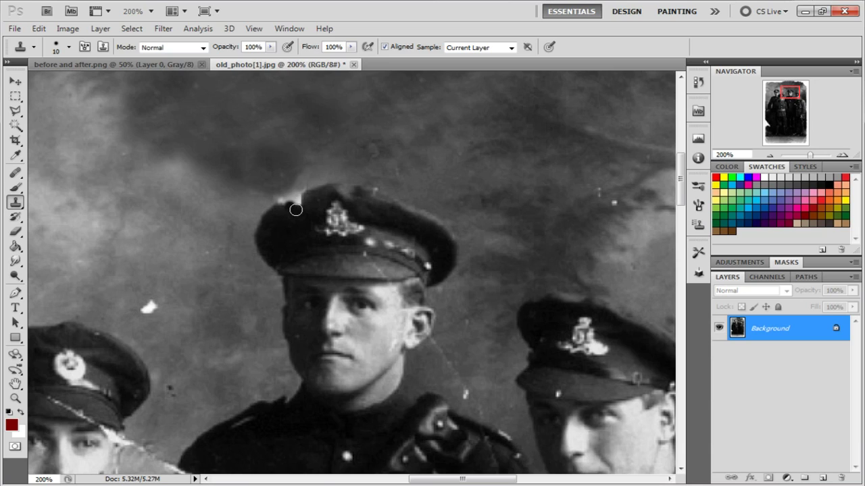
mouse_move(295, 210)
left_mouse_down()
mouse_move(289, 220)
mouse_move(296, 216)
left_mouse_up()
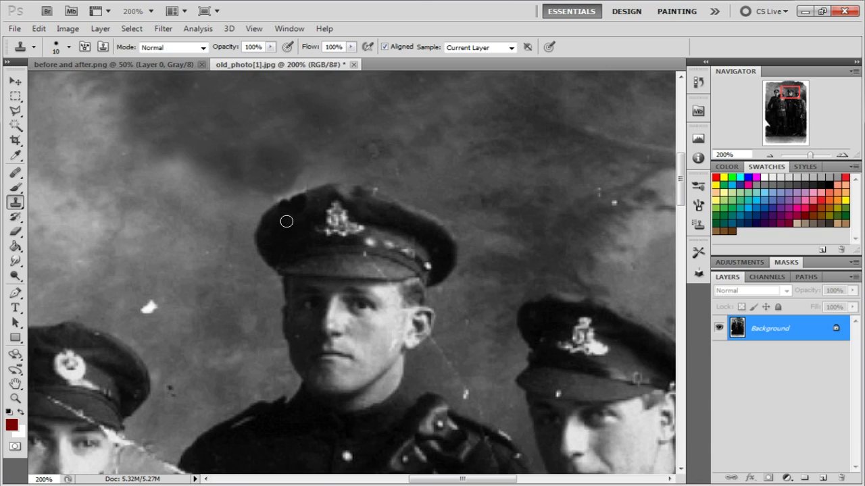
left_click(308, 201)
left_click_drag(310, 200, 282, 270)
Step: Clone backdrop over the white blotch to the left of the rear middle soldier, using a 20 px brush
left_click(173, 308, "alt")
left_click(152, 305)
key("bracketright")
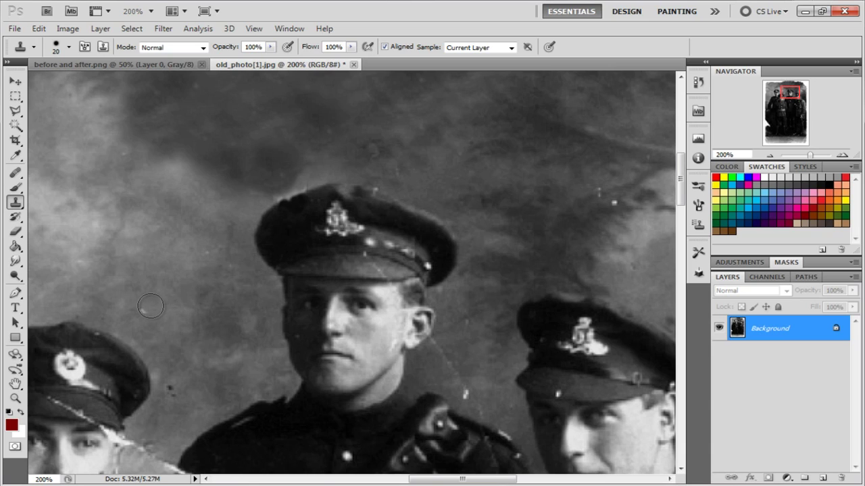
left_click(147, 310)
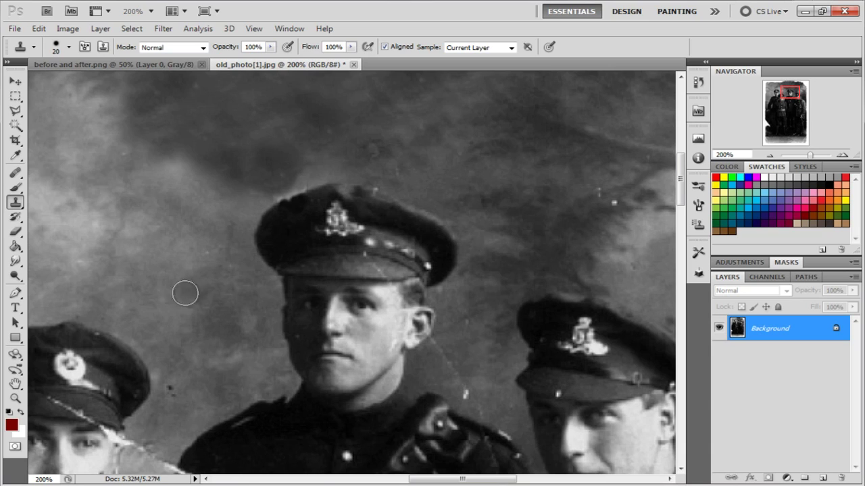
Step: Inspect the right side of the backdrop and the full group of soldiers for remaining damage
left_click_drag(487, 316, 295, 283)
left_click_drag(513, 245, 433, 257)
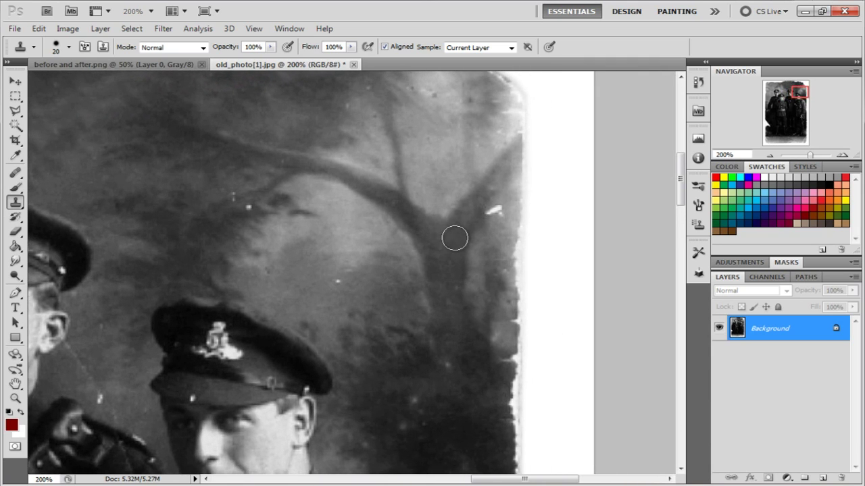
key("bracketleft")
key("bracketleft")
key("ctrl+minus")
key("ctrl+minus")
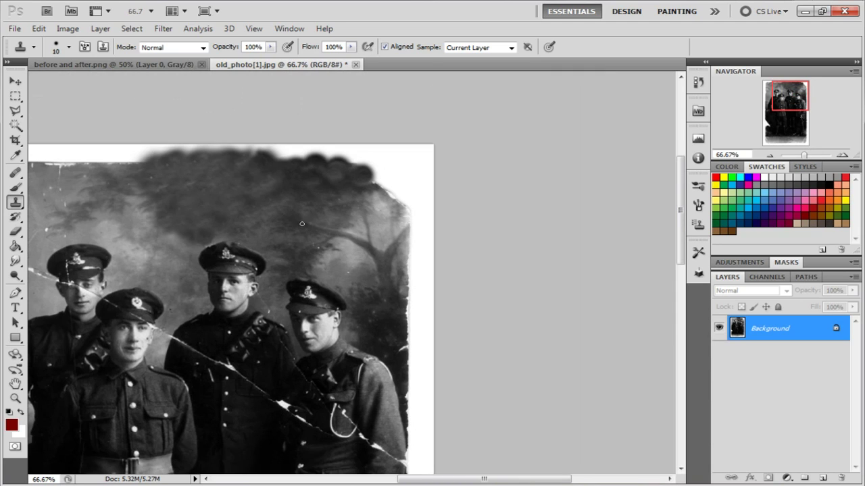
left_click_drag(281, 242, 337, 171)
left_click_drag(205, 284, 228, 243)
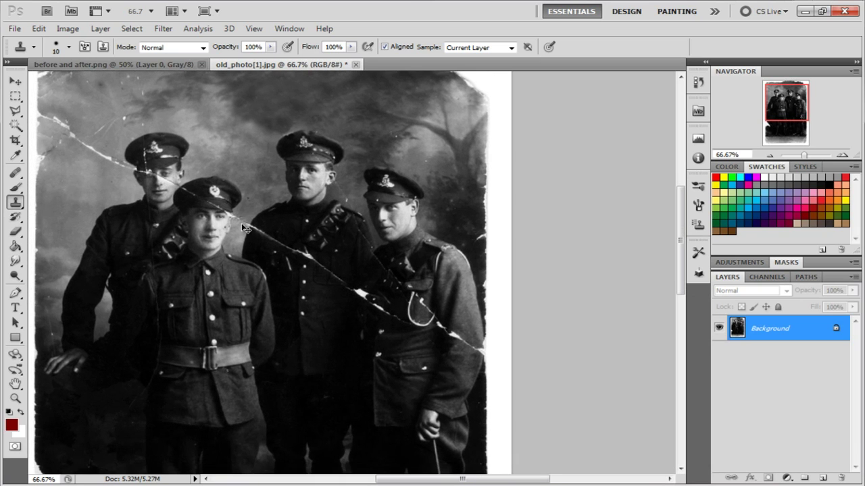
Step: Clone dark cloth over the diagonal crack below the pouch strap on the rear middle soldier's tunic, using a 10 px brush
scroll(242, 224, "up", 3)
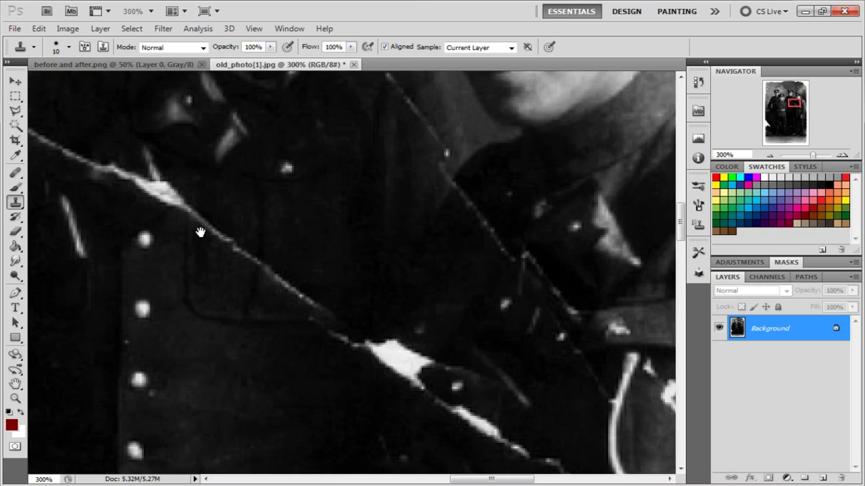
left_click_drag(197, 230, 229, 248)
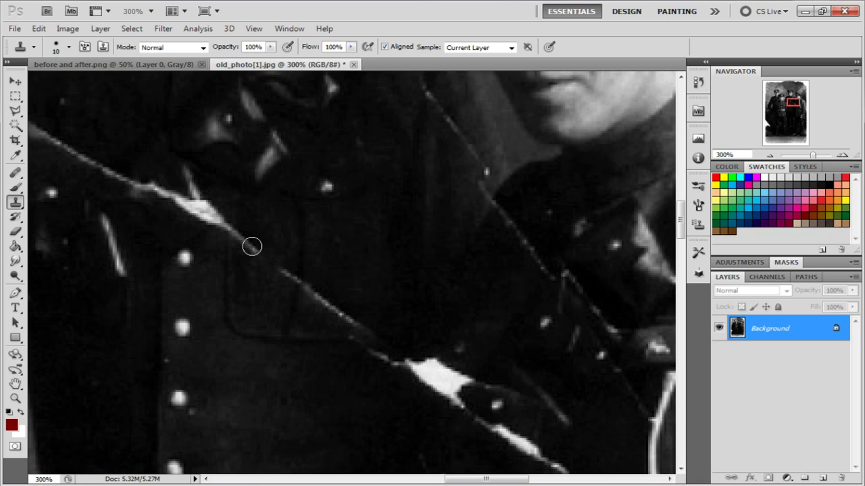
left_click(243, 240)
left_click(242, 257, "alt")
left_click(236, 233)
left_click(253, 280, "alt")
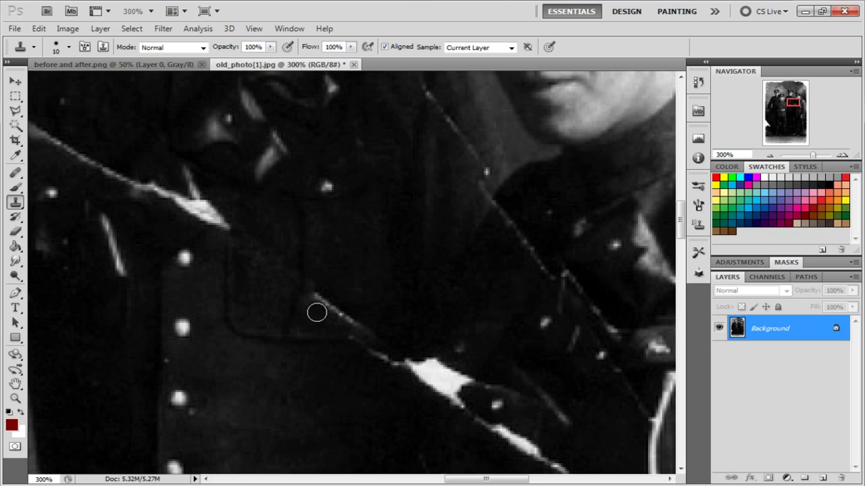
key("ctrl+minus")
key("ctrl+minus")
key("ctrl+minus")
Step: Clone out part of the crack on the rear middle soldier's upper sleeve with a 15 px brush
key("bracketright")
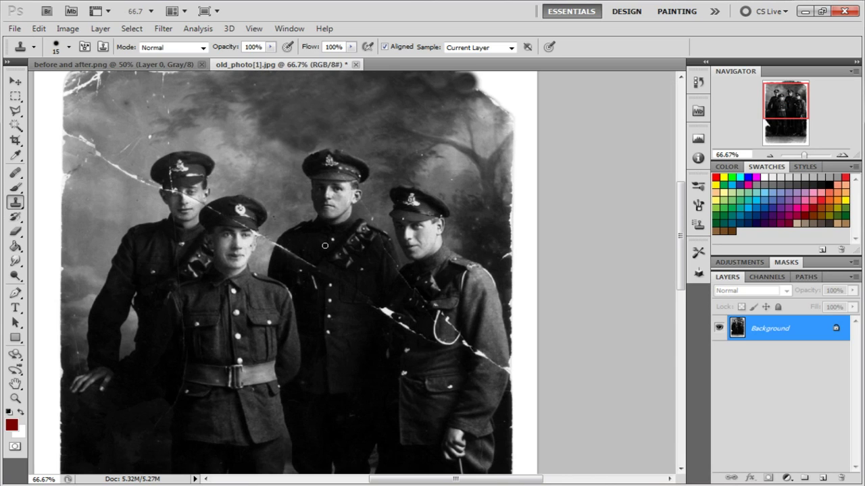
key("ctrl+minus")
key("ctrl+minus")
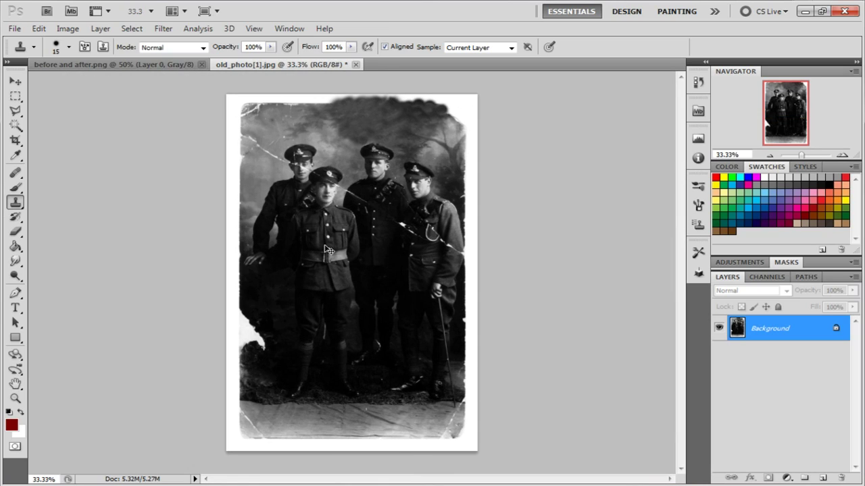
key("ctrl+plus")
key("ctrl+plus")
key("ctrl+plus")
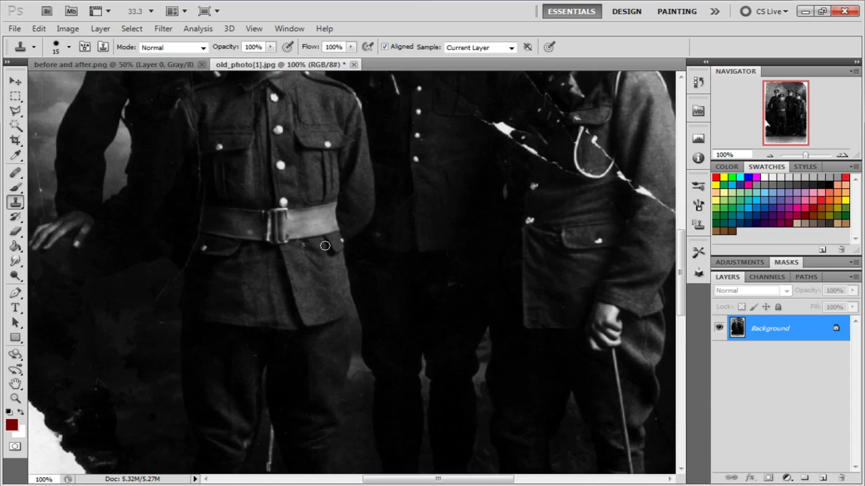
left_click_drag(325, 175, 337, 336)
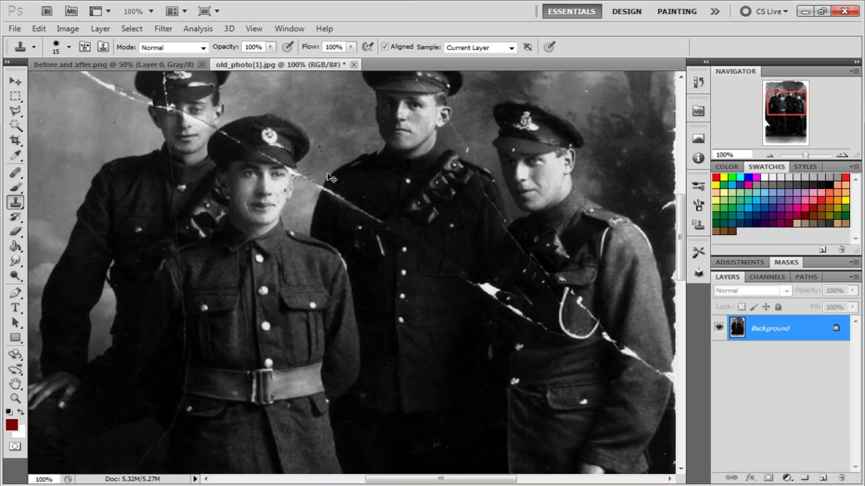
key("ctrl+plus")
key("ctrl+plus")
mouse_move(329, 175)
left_mouse_down()
mouse_move(328, 253)
mouse_move(314, 305)
left_mouse_up()
left_click(338, 185, "alt")
left_click(328, 198)
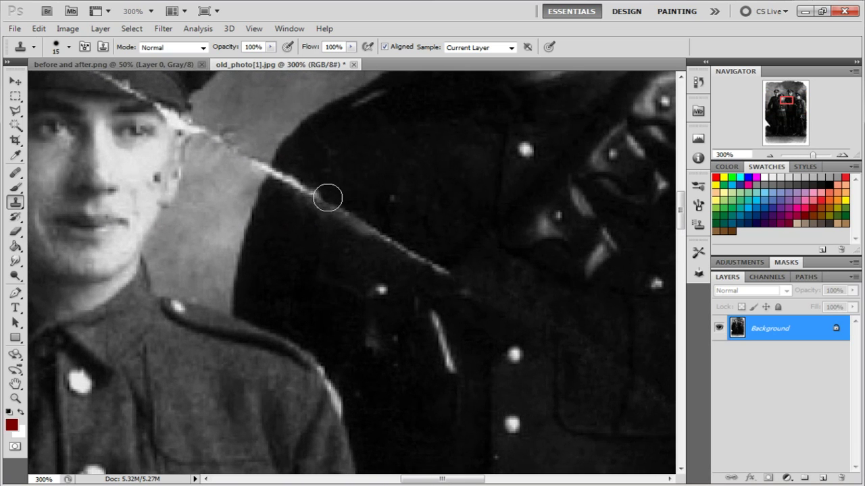
left_click(354, 197, "alt")
left_click(339, 205)
left_click(333, 212)
left_click(357, 194, "alt")
left_click(345, 218)
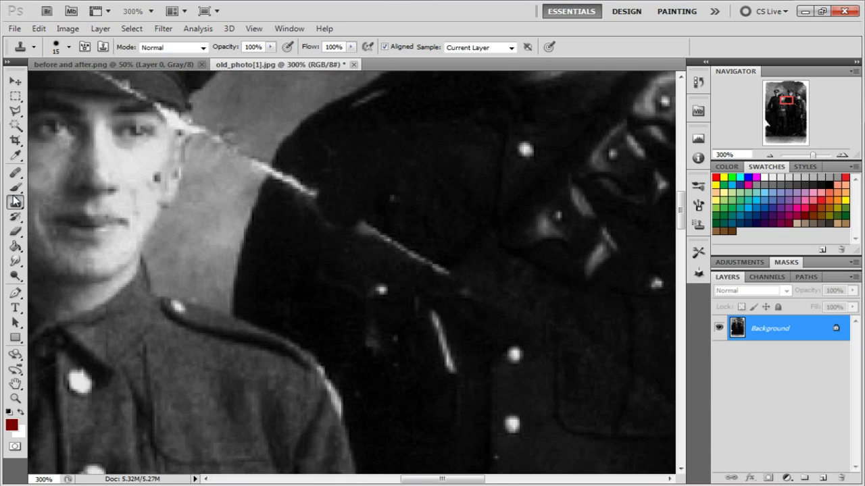
Step: Heal the white crack near the rear middle soldier's shoulder with a 30 px Healing Brush sampled from the dark cloth
left_click_drag(15, 173, 27, 183)
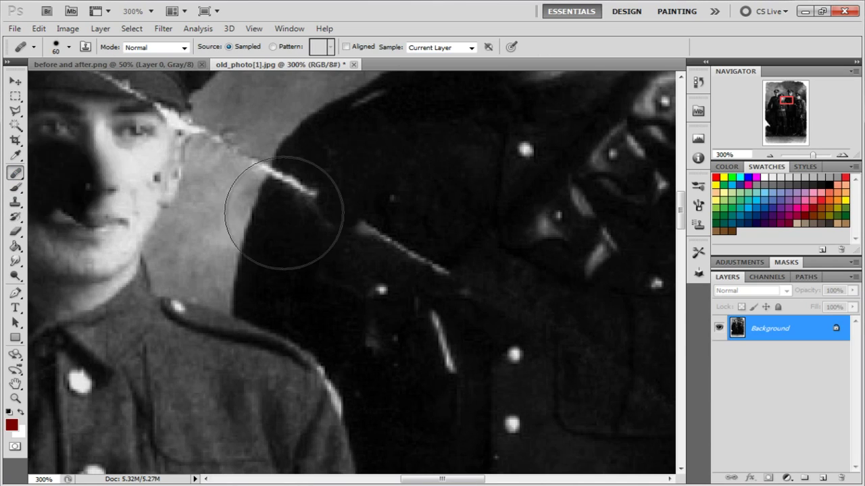
left_click_drag(284, 213, 308, 231)
key("bracketleft")
key("bracketleft")
key("bracketleft")
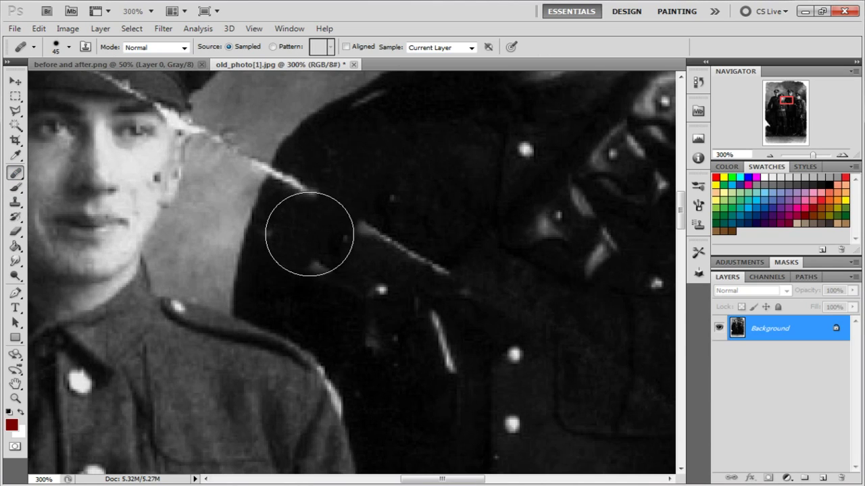
key("alt")
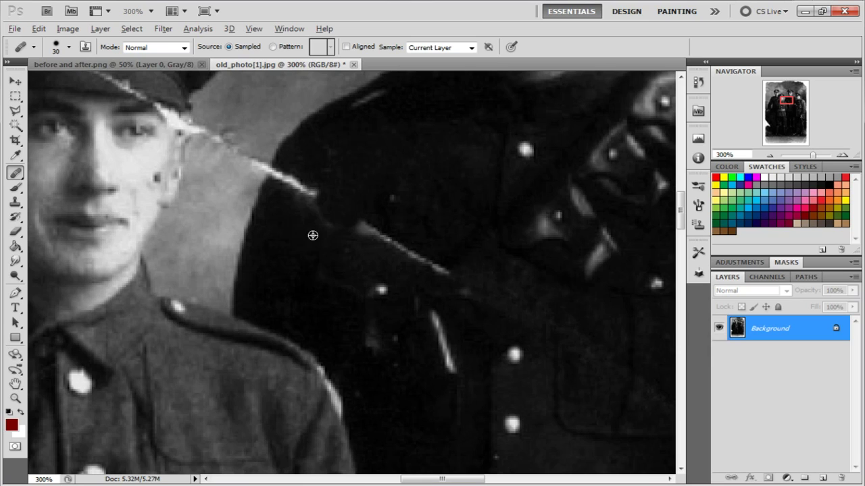
left_click(312, 235, "alt")
left_click(318, 199)
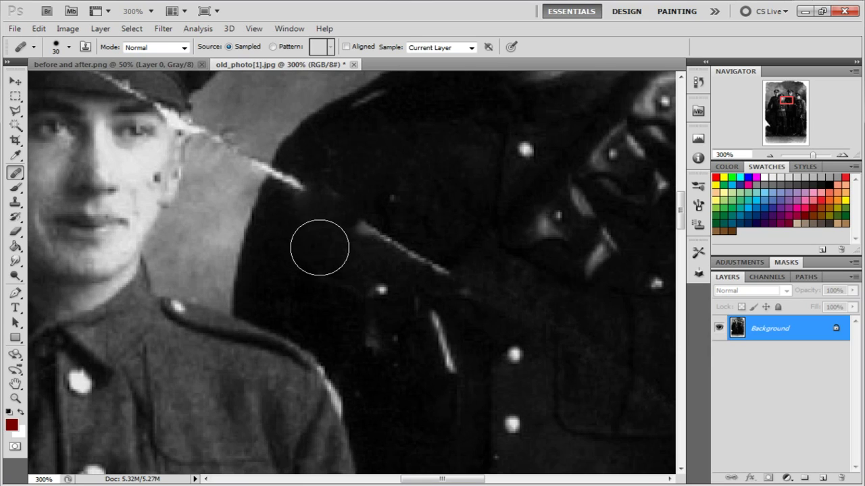
key("ctrl+z")
left_click(338, 193)
left_click(327, 182, "alt")
left_click(309, 189)
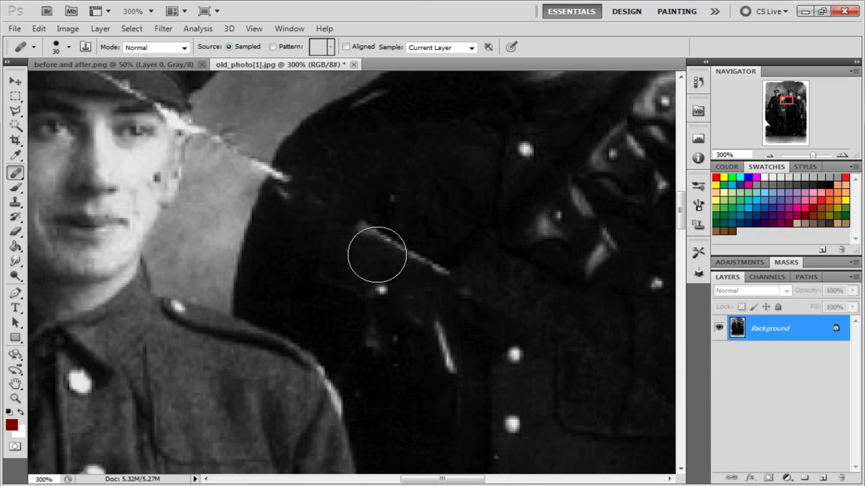
Step: Clone out the crack across the rear left soldier's damaged eye, nose and cheek with a 9 px brush
scroll(324, 279, "down", 4)
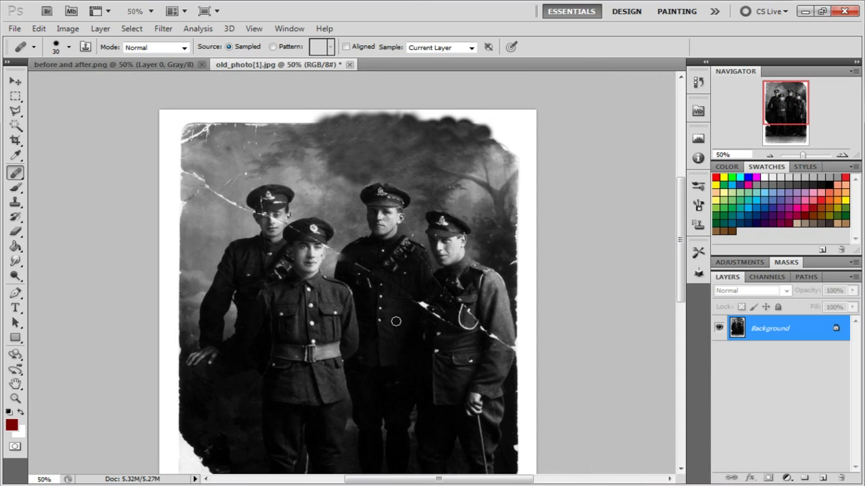
mouse_move(402, 328)
left_mouse_down()
mouse_move(402, 238)
mouse_move(410, 289)
left_mouse_up()
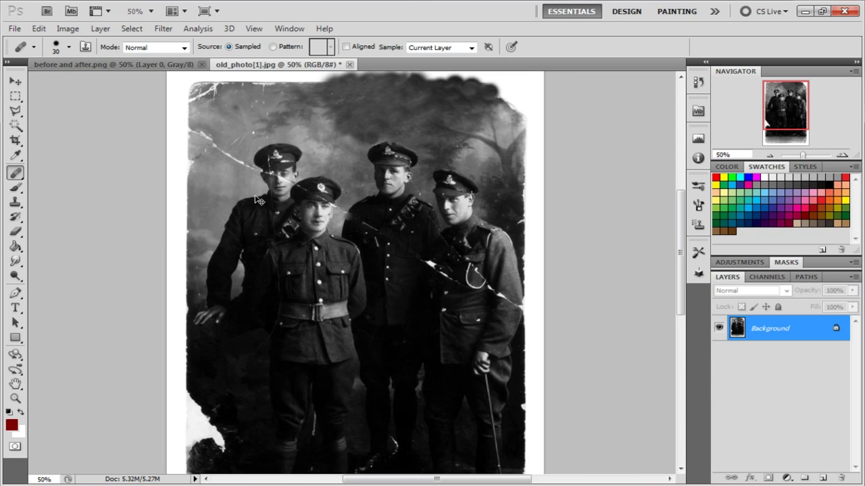
key("ctrl+plus")
key("ctrl+plus")
key("ctrl+plus")
key("ctrl+plus")
mouse_move(238, 201)
left_mouse_down()
mouse_move(283, 231)
mouse_move(275, 274)
left_mouse_up()
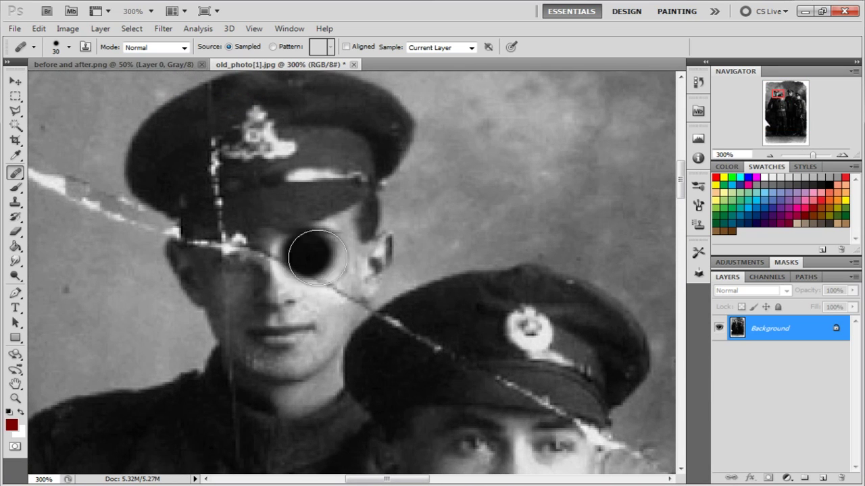
left_click(15, 80)
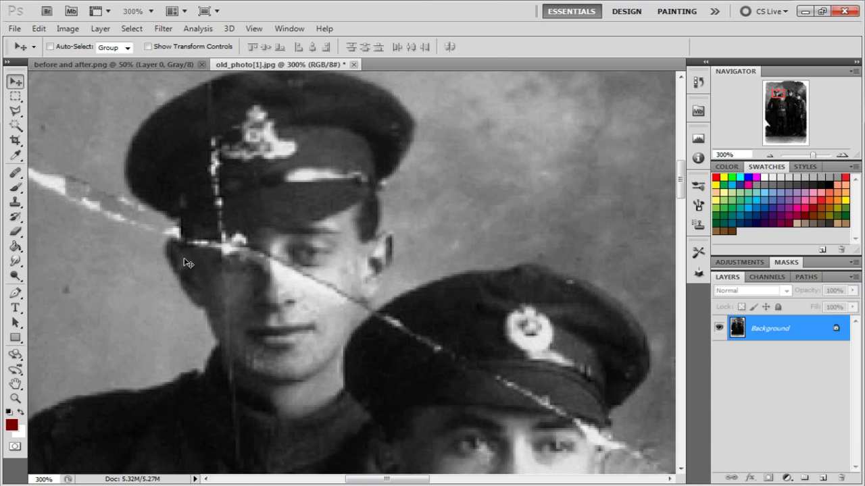
key("ctrl+plus")
key("ctrl+plus")
left_click_drag(183, 256, 279, 270)
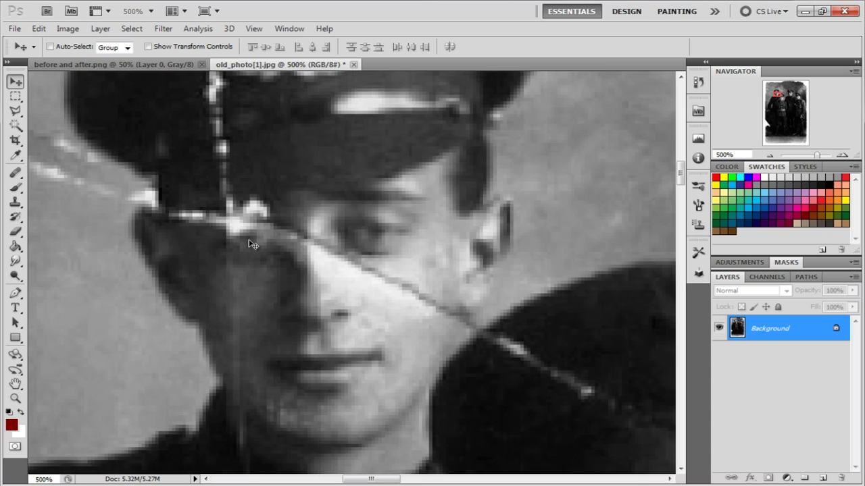
left_click(15, 202)
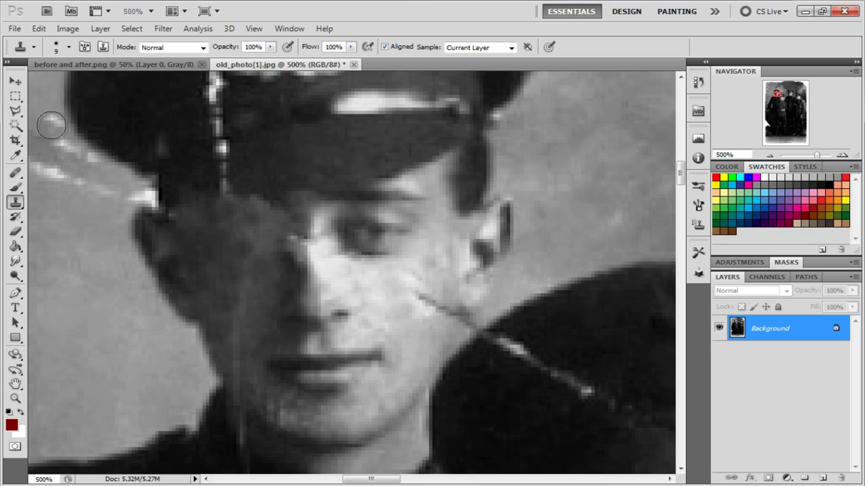
Step: Outline the rear left soldier's intact eye and eyebrow with a Polygonal Lasso selection
left_click(24, 118)
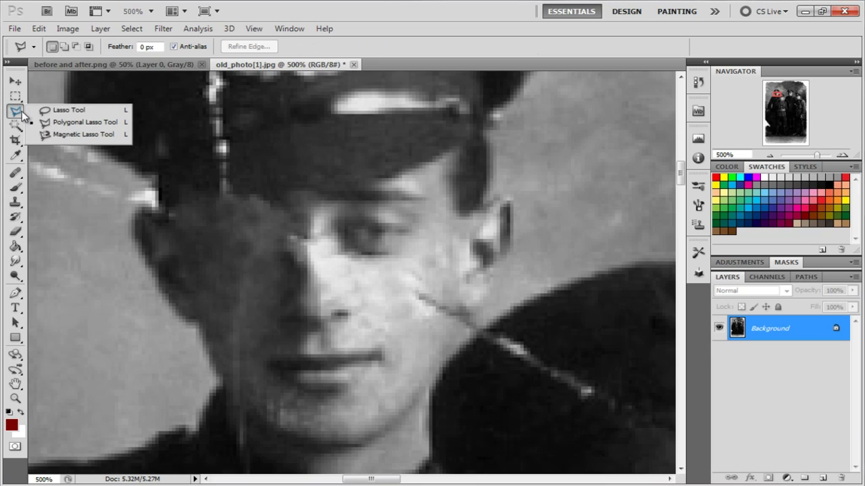
left_click(68, 120)
left_click(424, 250)
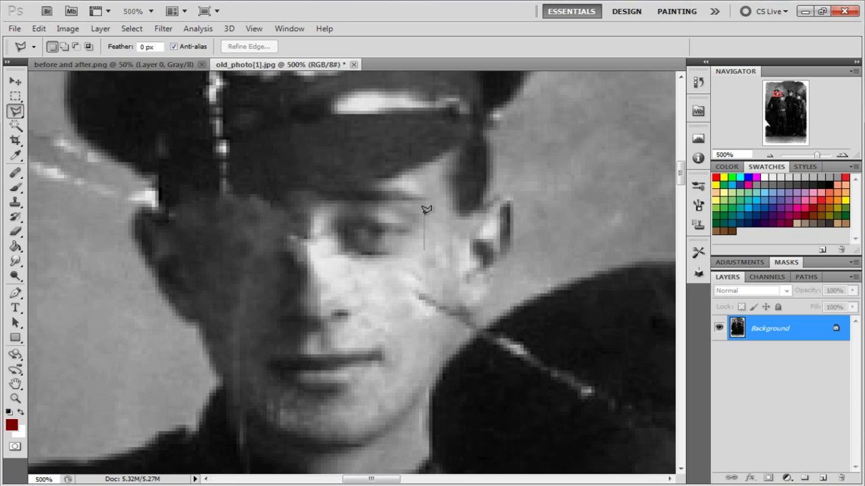
left_click(430, 192)
left_click(315, 195)
left_click(329, 250)
left_click(369, 263)
left_click(424, 250)
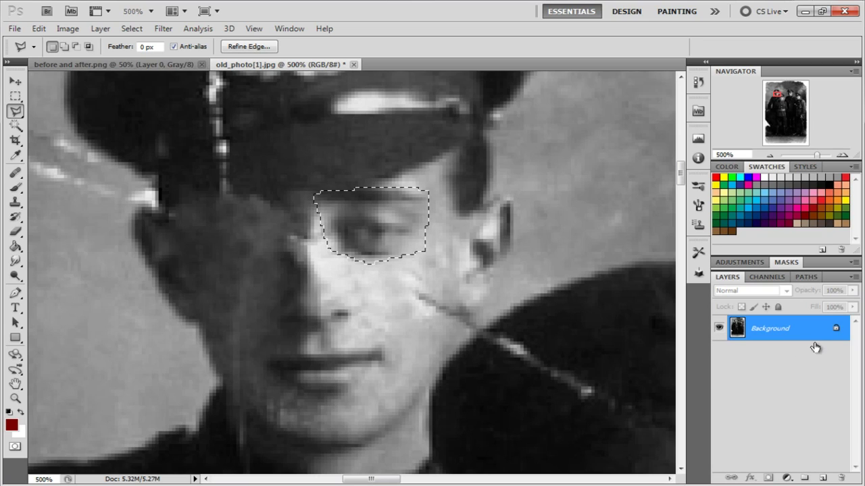
Step: Duplicate the Background layer and copy the selected eye onto a new layer
left_click_drag(809, 331, 823, 478)
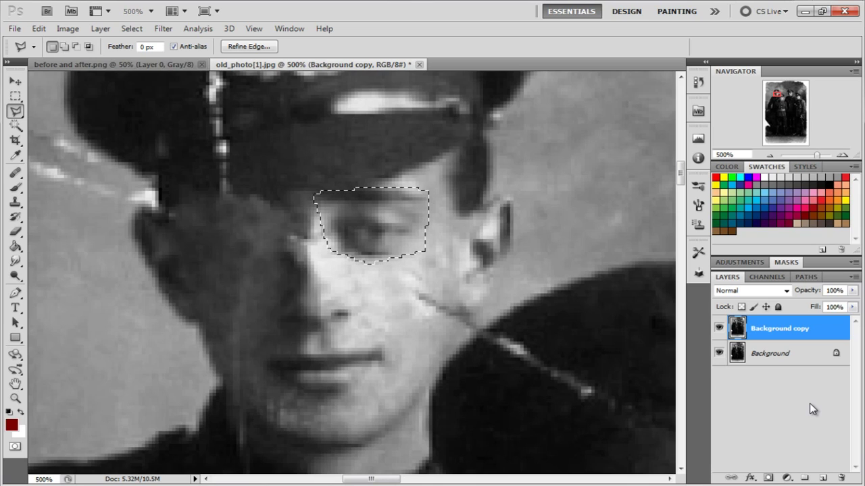
key("ctrl+j")
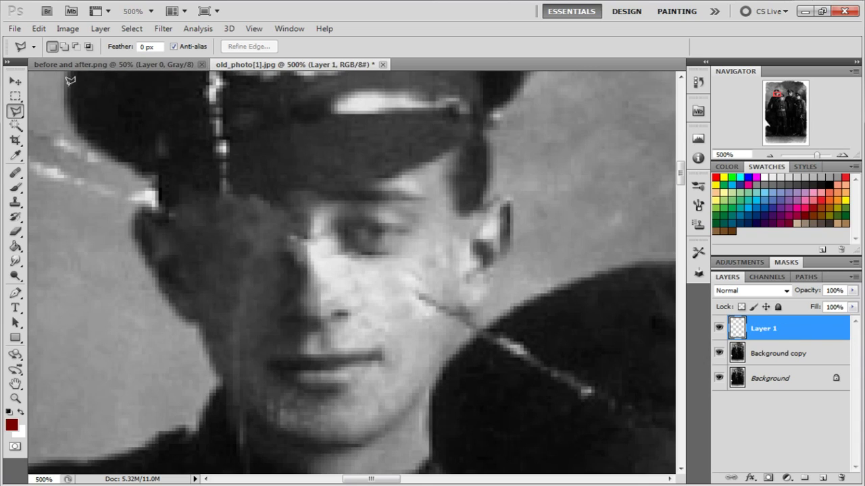
Step: Move the copied eye over the missing eye on the shadowed side of the face and flip it horizontally
left_click(16, 81)
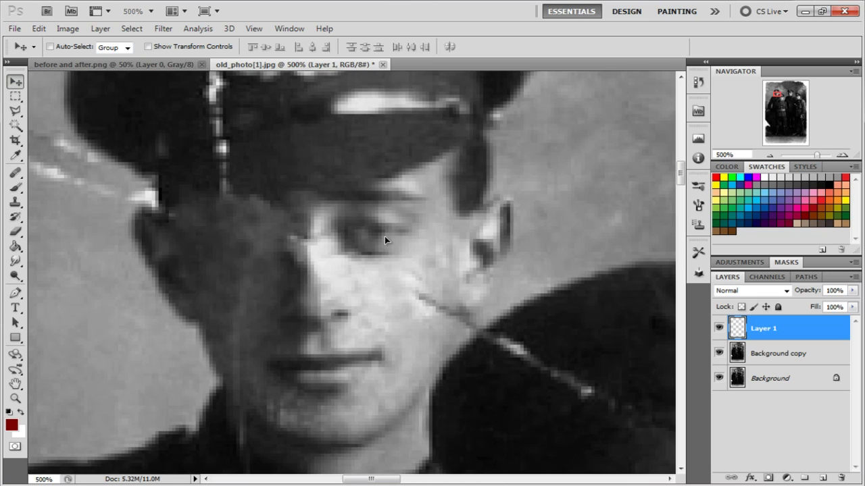
left_click_drag(384, 236, 242, 240)
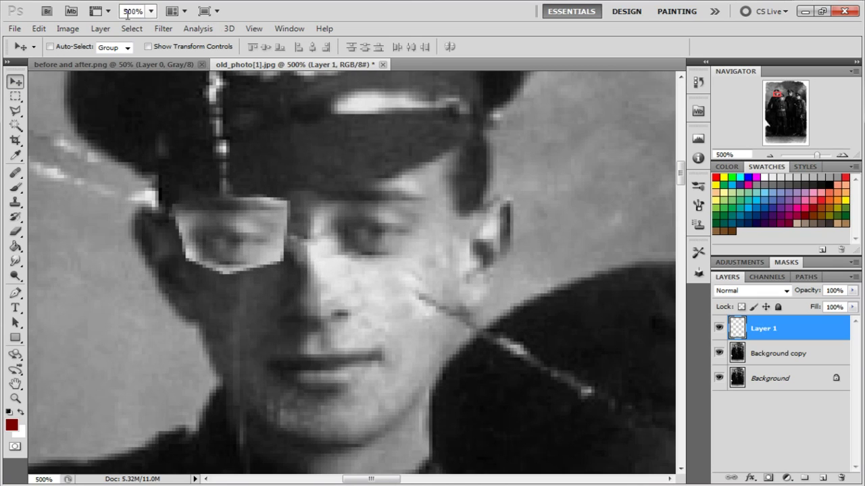
left_click(39, 29)
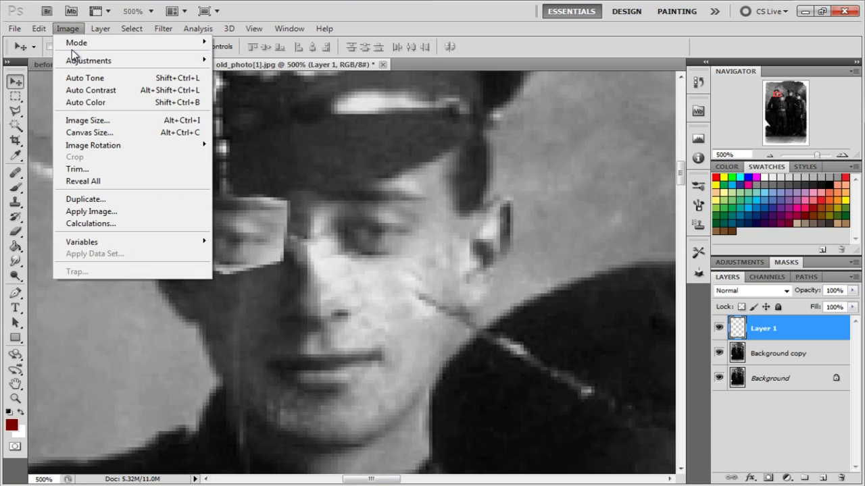
mouse_move(189, 276)
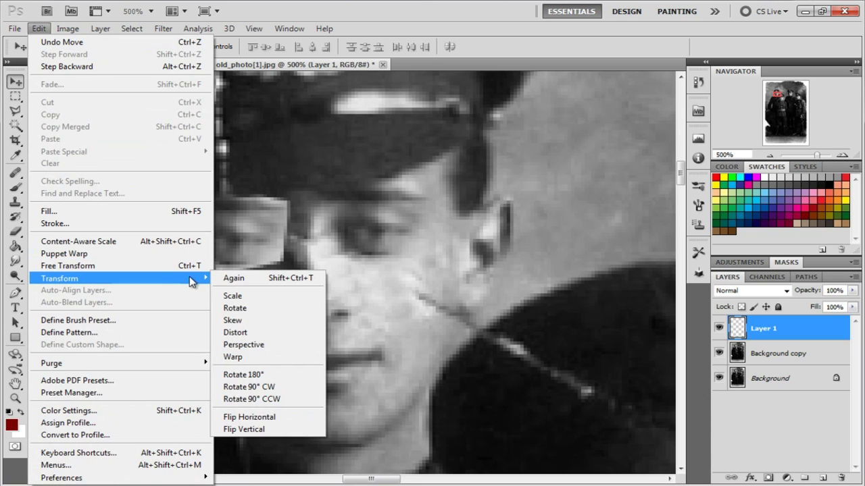
left_click(277, 423)
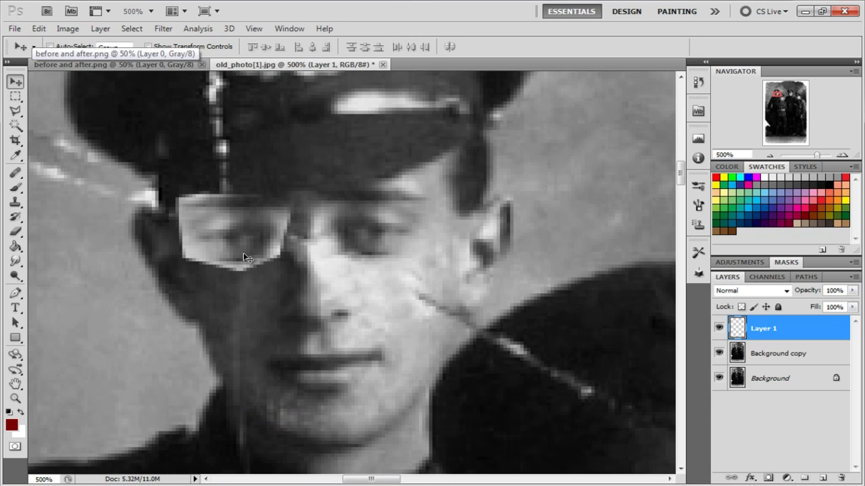
Step: Rotate the copied eye by -9.05° and shift it closer to the nose with Free Transform
key("ctrl+t")
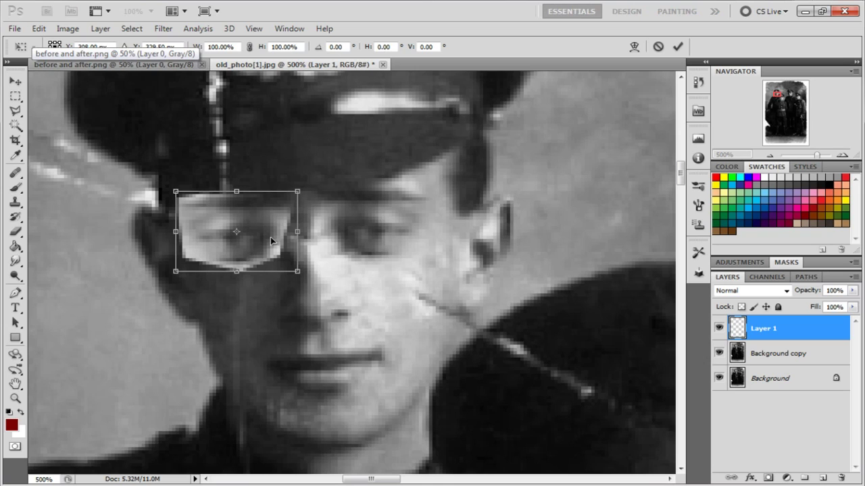
mouse_move(308, 181)
left_mouse_down()
mouse_move(312, 172)
mouse_move(302, 169)
left_mouse_up()
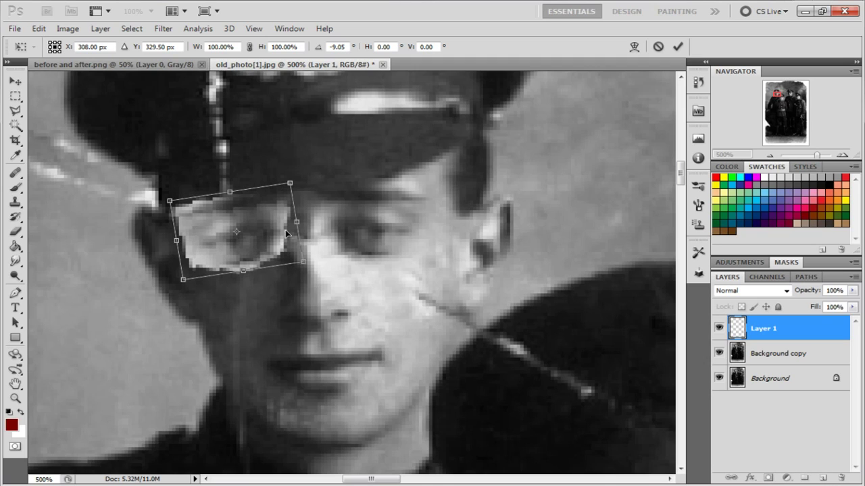
left_click_drag(259, 233, 280, 236)
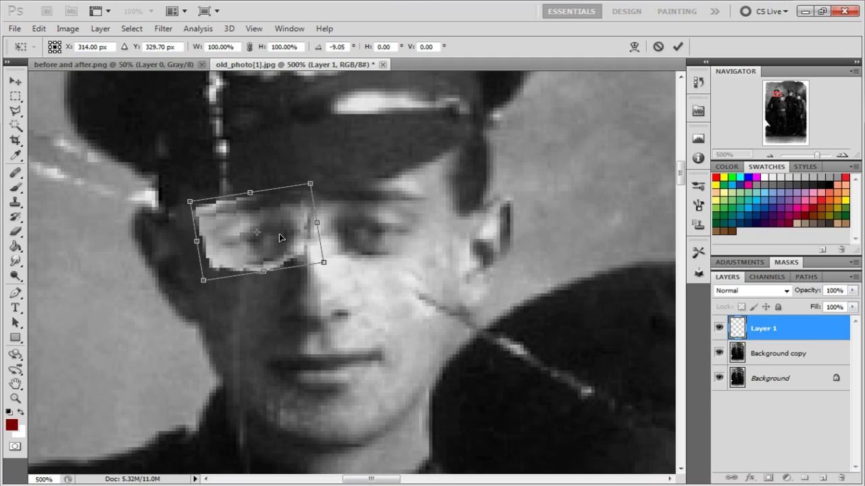
key("Return")
Step: Erase the hard outer edges of the copied eye with the Eraser at a 20 px brush size
left_click(15, 231)
left_click(68, 229)
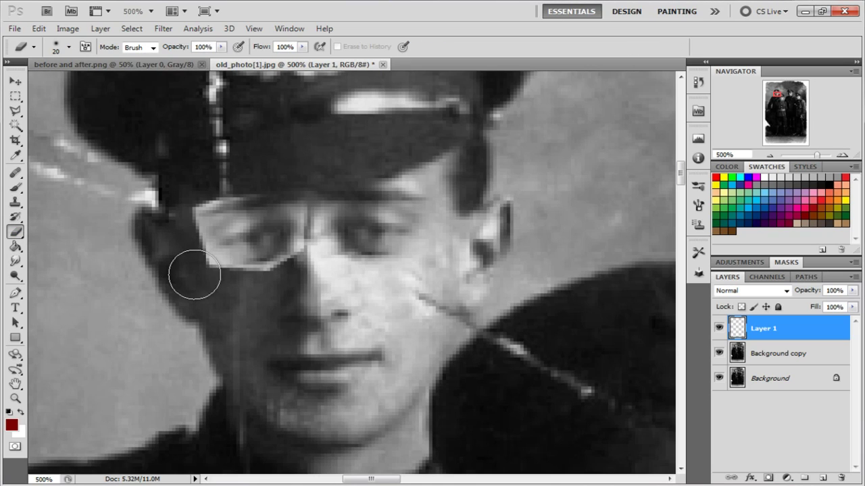
mouse_move(202, 271)
left_mouse_down()
mouse_move(189, 239)
mouse_move(172, 239)
mouse_move(166, 220)
left_mouse_up()
left_click(265, 288)
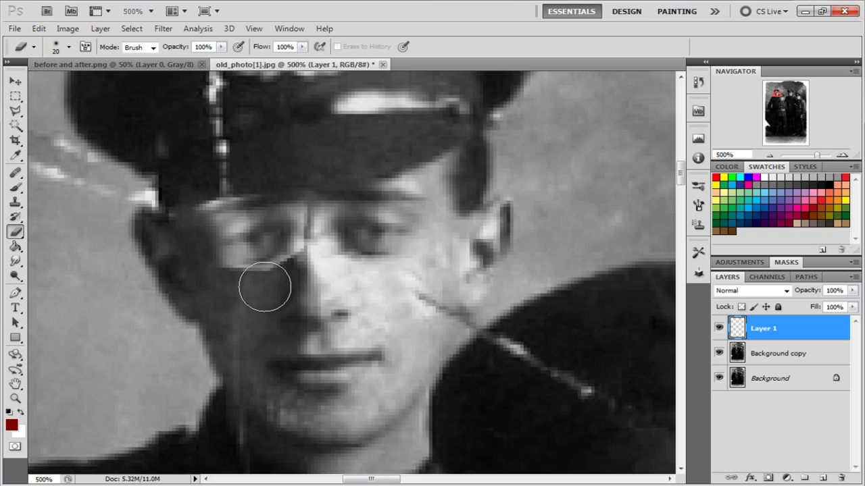
key("bracketright")
key("bracketleft")
left_click_drag(264, 287, 269, 253)
left_click_drag(277, 215, 217, 231)
Step: Clean up the copied eye's remaining edges along the cap brim and beside the nose with a 6 px Eraser
key("bracketleft")
key("bracketleft")
key("bracketleft")
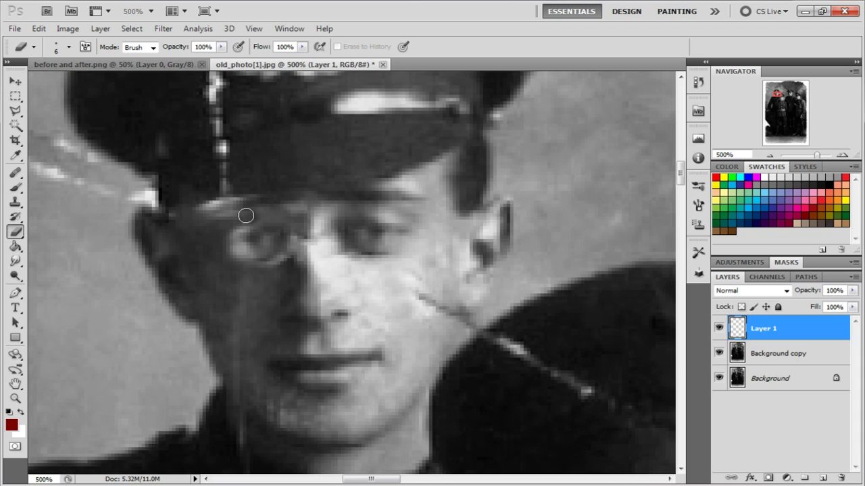
left_click_drag(221, 196, 196, 213)
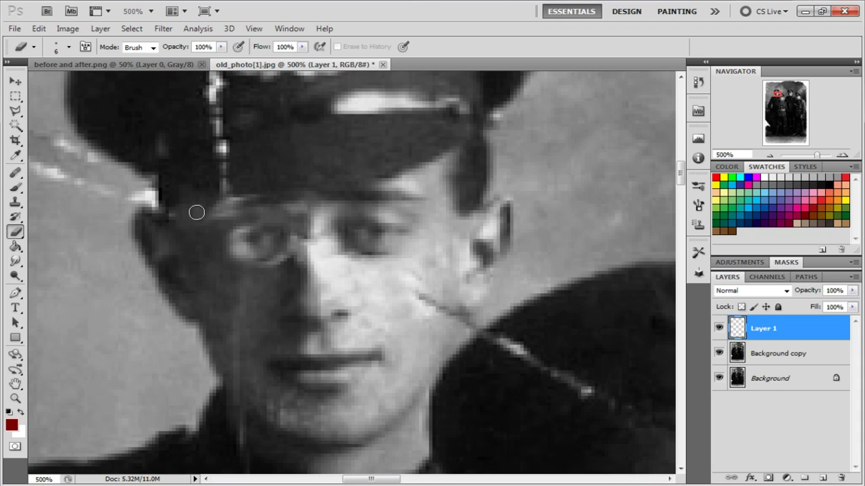
mouse_move(296, 287)
left_mouse_down()
mouse_move(331, 258)
mouse_move(299, 236)
left_mouse_up()
Step: Set the blend mode of Layer 1, which holds the copied eye, to Overlay
left_click(768, 291)
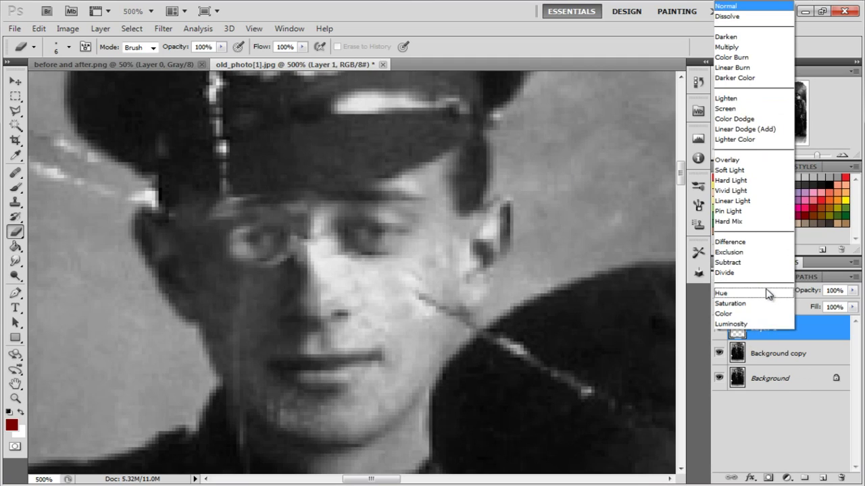
left_click(742, 161)
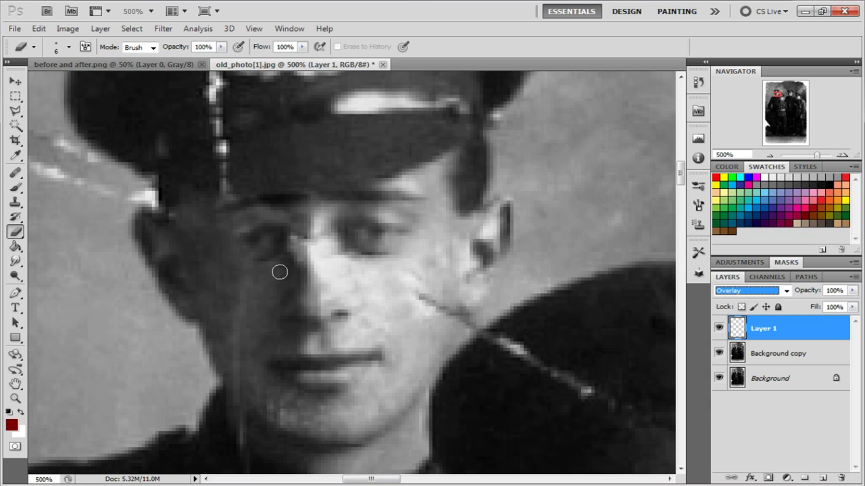
key("ctrl+minus")
key("ctrl+minus")
key("ctrl+minus")
key("ctrl+minus")
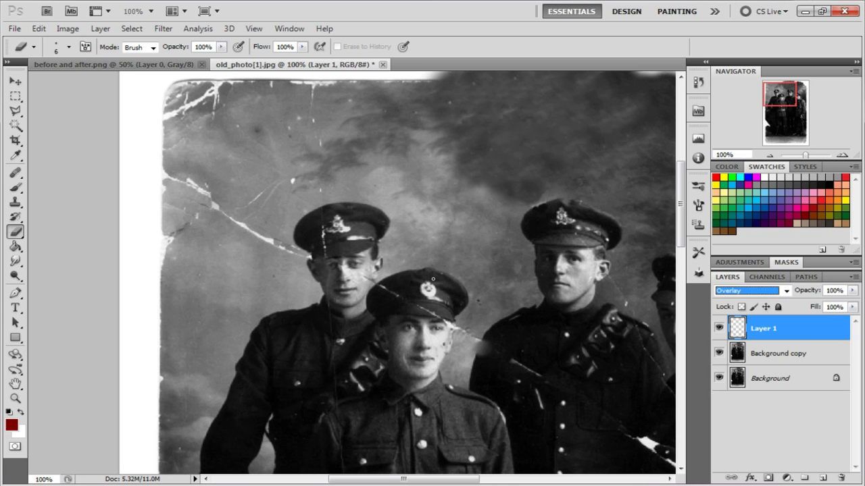
key("ctrl+plus")
key("ctrl+plus")
key("ctrl+plus")
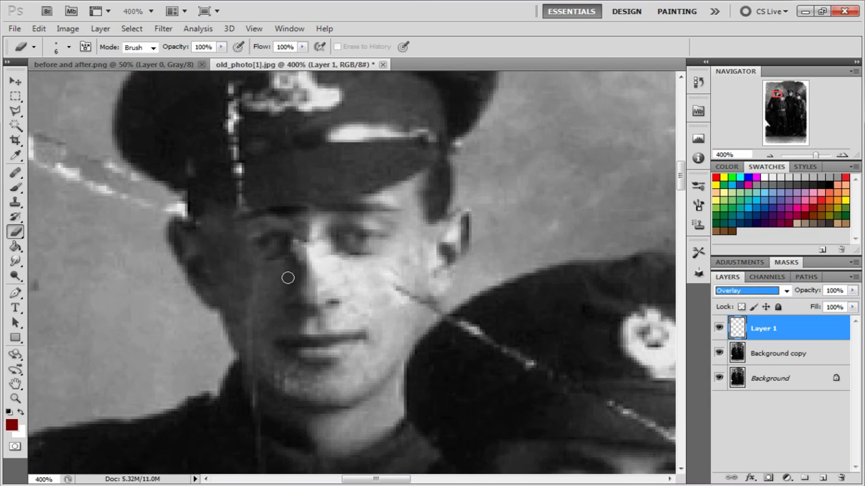
Step: Shift the copied eye slightly outward, away from the nose, on the shadowed side of the face
left_click_drag(282, 274, 308, 305)
key("ctrl+plus")
key("ctrl+plus")
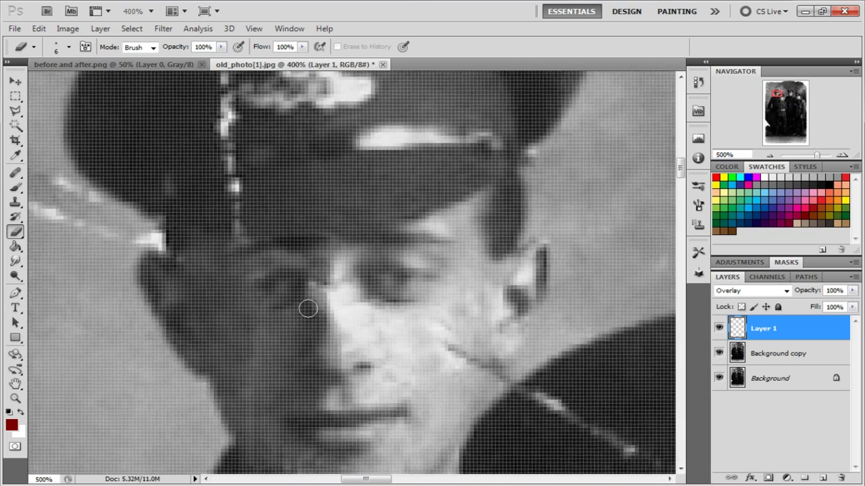
key("ctrl+minus")
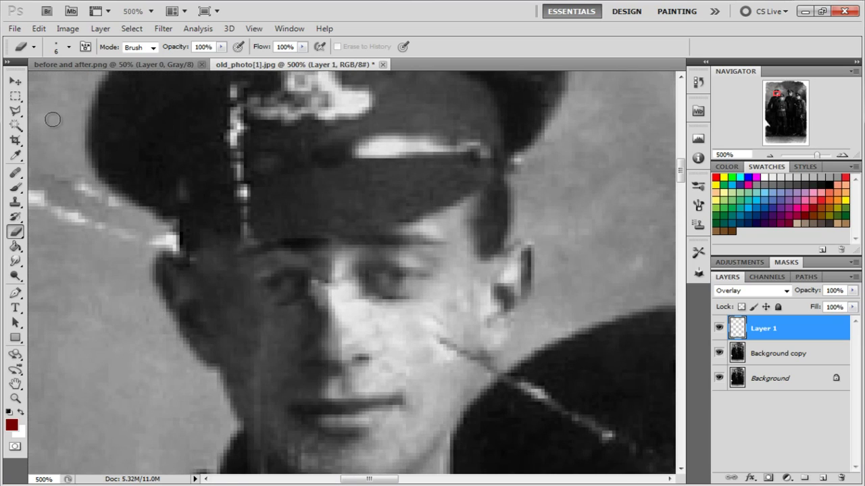
left_click(15, 81)
mouse_move(280, 289)
left_mouse_down()
mouse_move(277, 298)
mouse_move(275, 290)
left_mouse_up()
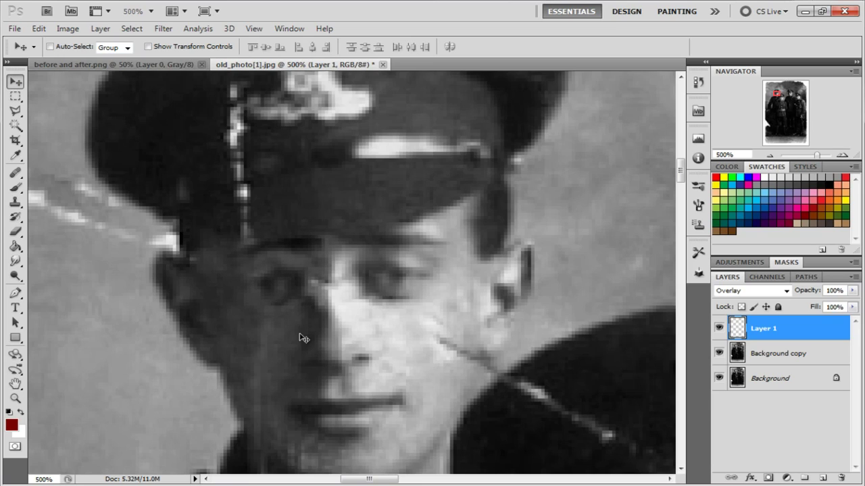
Step: Check how the repositioned eye blends with the face at lower magnification and close up
key("ctrl+minus")
key("ctrl+minus")
key("ctrl+minus")
key("ctrl+minus")
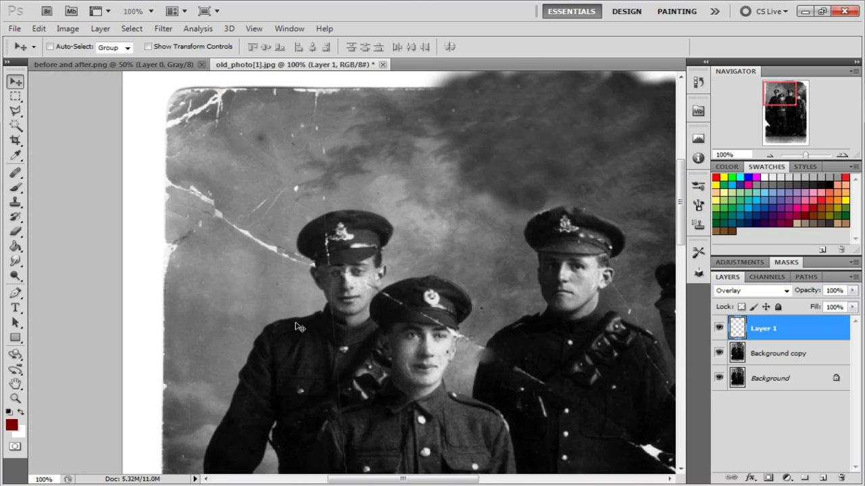
key("ctrl+minus")
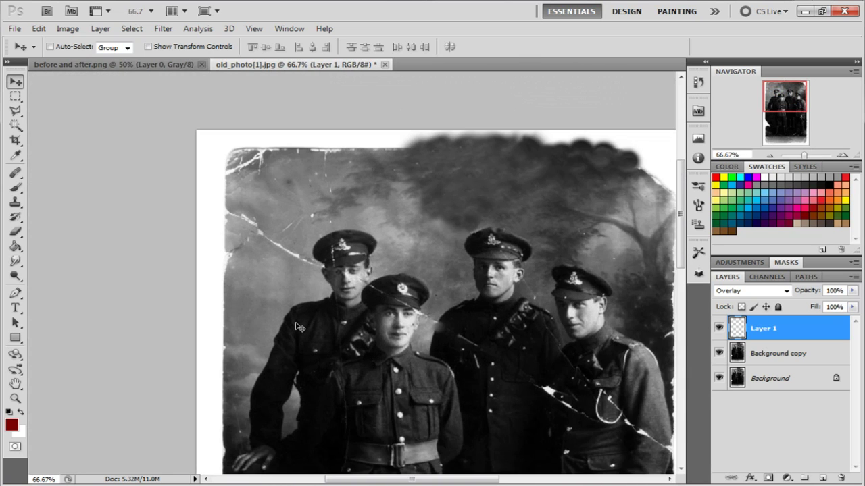
key("ctrl+plus")
key("ctrl+plus")
key("ctrl+plus")
key("ctrl+plus")
key("ctrl+plus")
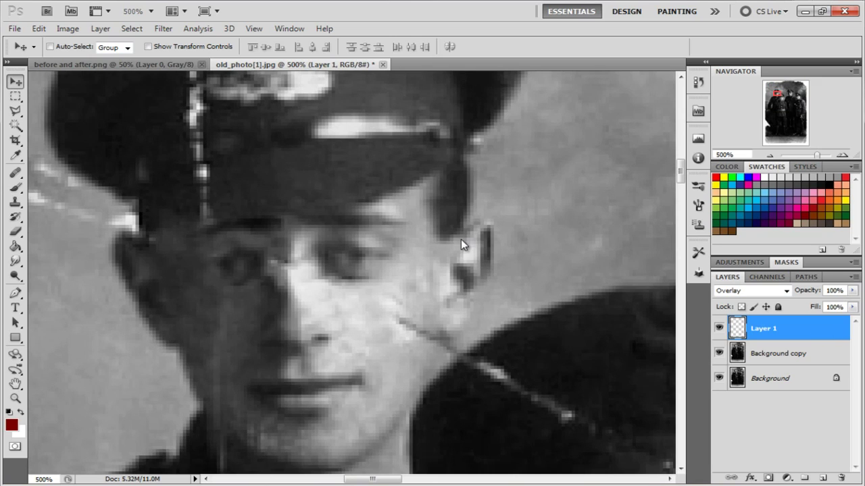
Step: Set up the Burn tool with a 10 px brush, the Midtones range and 30% exposure
left_click(15, 268)
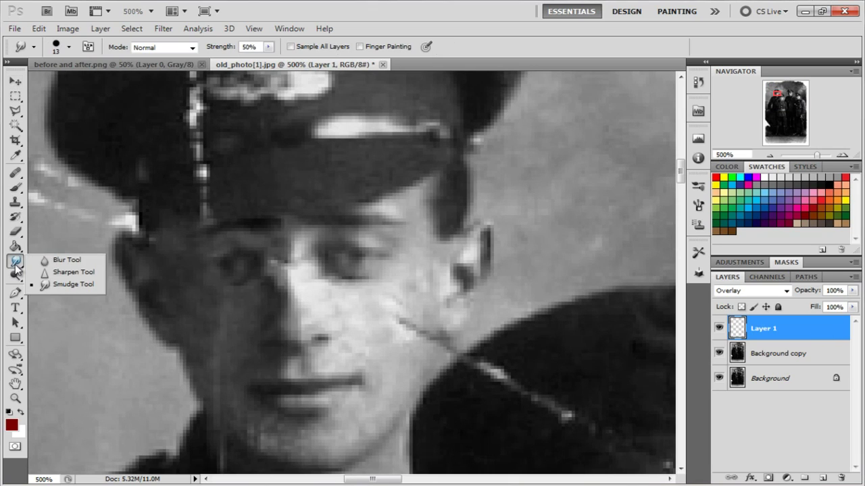
left_click(73, 263)
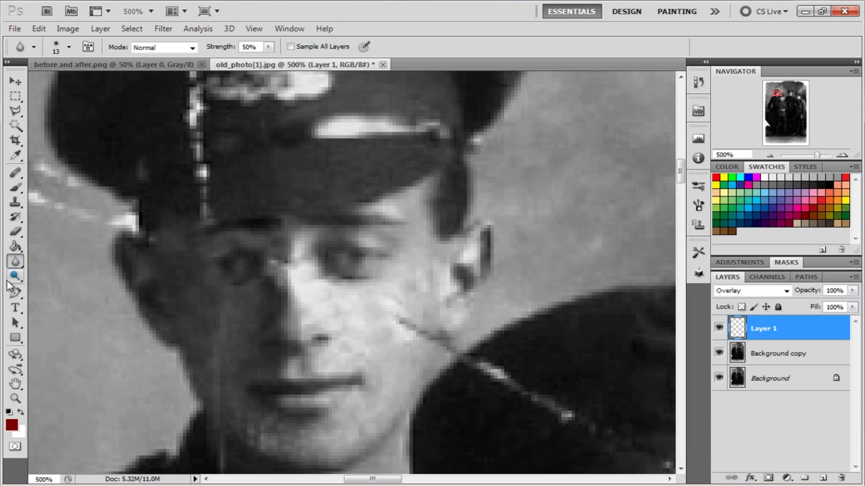
left_click(14, 276)
left_click(67, 287)
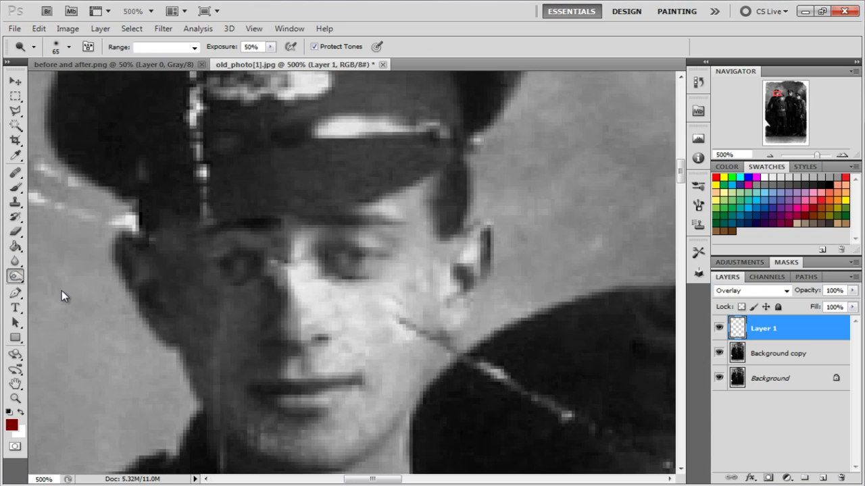
key("bracketleft")
key("bracketleft")
key("bracketleft")
key("bracketleft")
key("bracketleft")
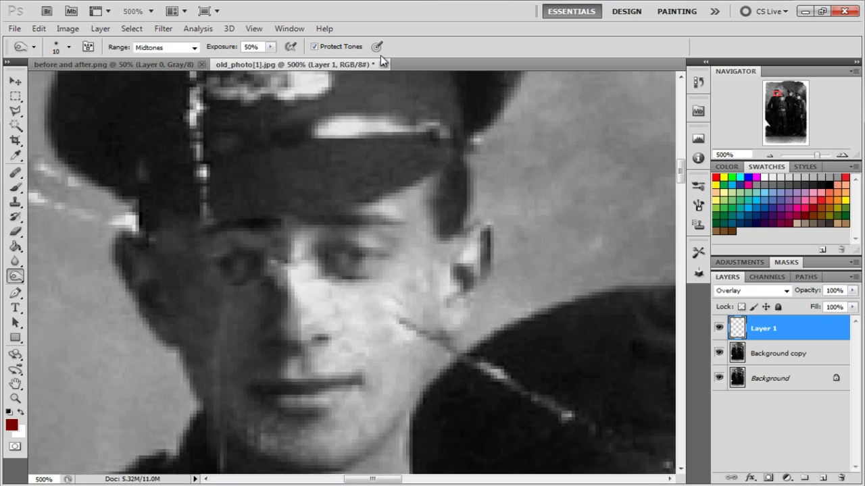
left_click(271, 49)
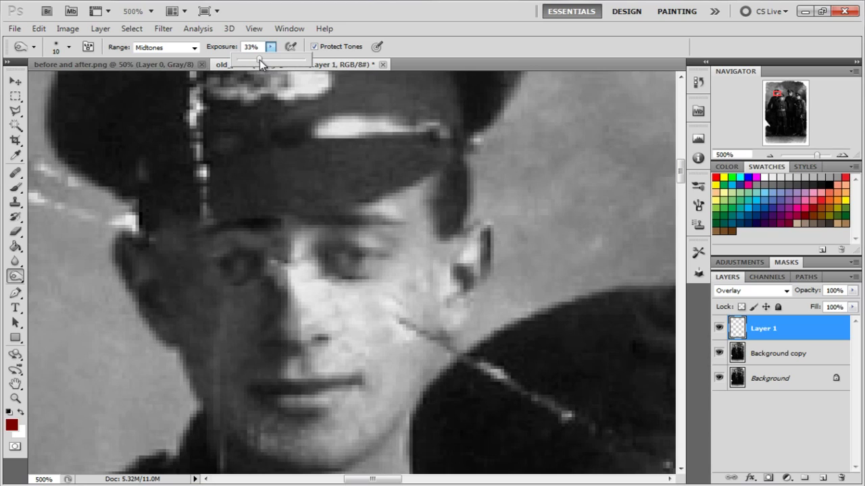
left_click_drag(258, 60, 257, 60)
left_click(405, 4)
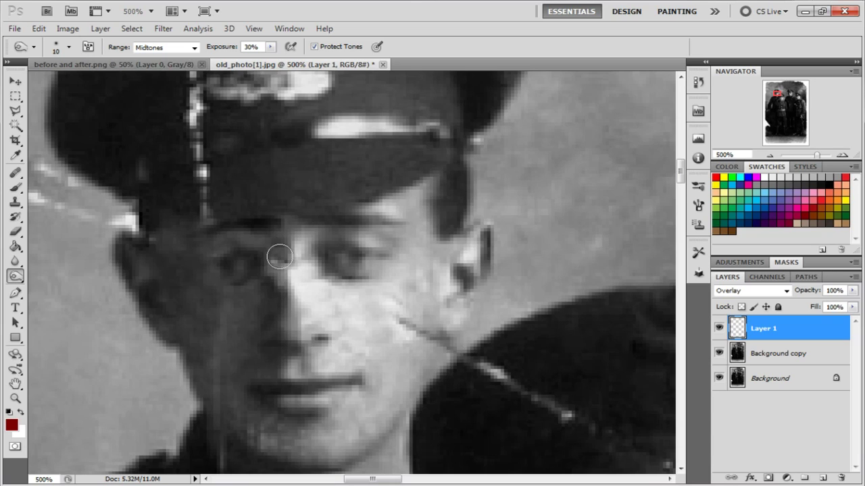
Step: Darken the shadowed nose bridge beside the copied eye with the Burn tool and make Layer 1 active again
left_click(761, 358)
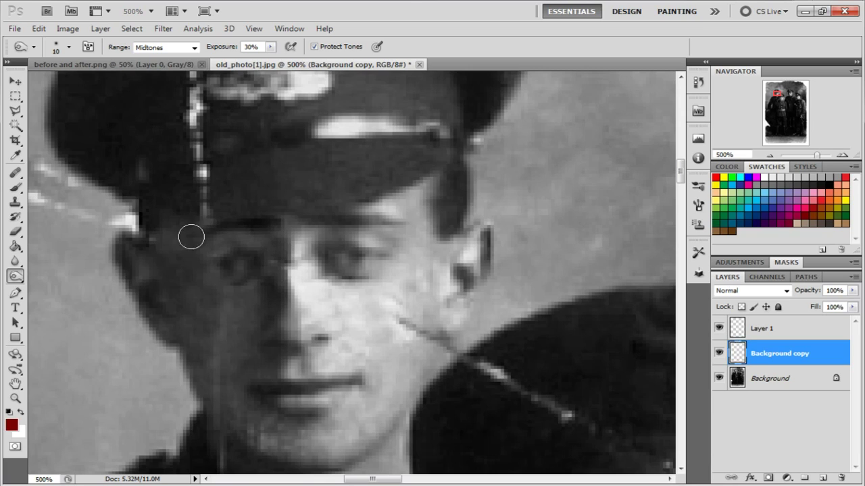
left_click(760, 380)
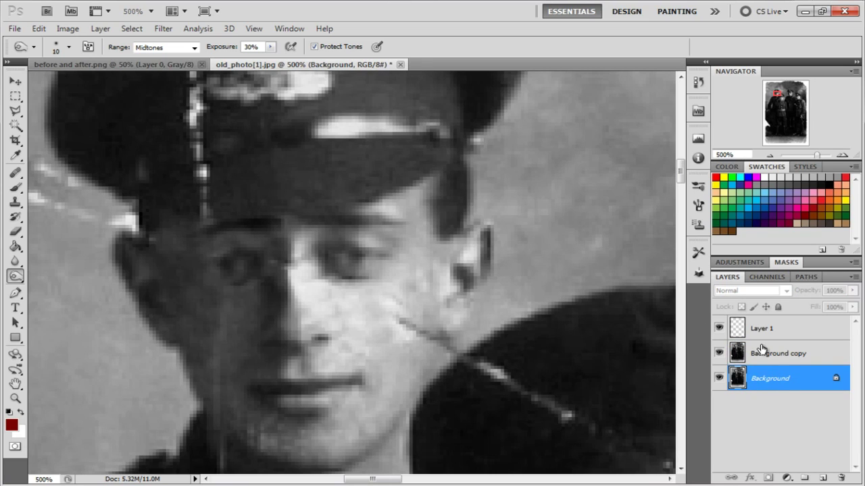
left_click(785, 331)
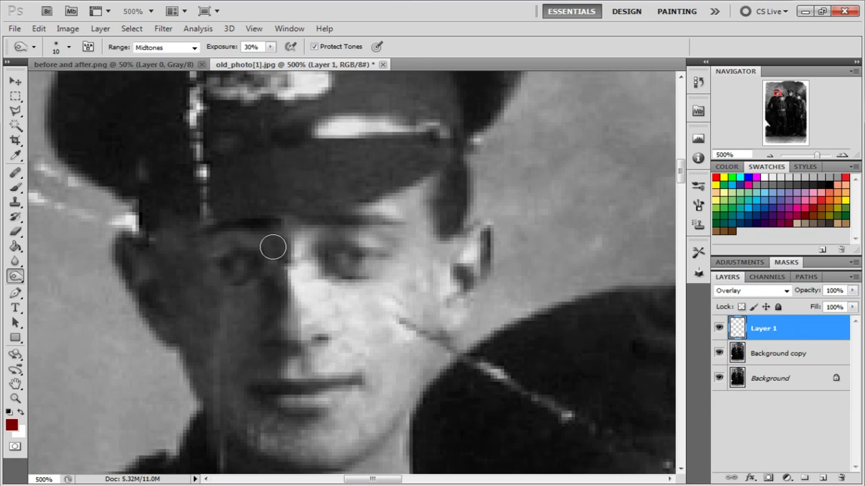
Step: Review the rebuilt eye in the context of the whole photo at reduced magnifications
key("ctrl+minus")
key("ctrl+minus")
key("ctrl+minus")
key("ctrl+minus")
key("ctrl+minus")
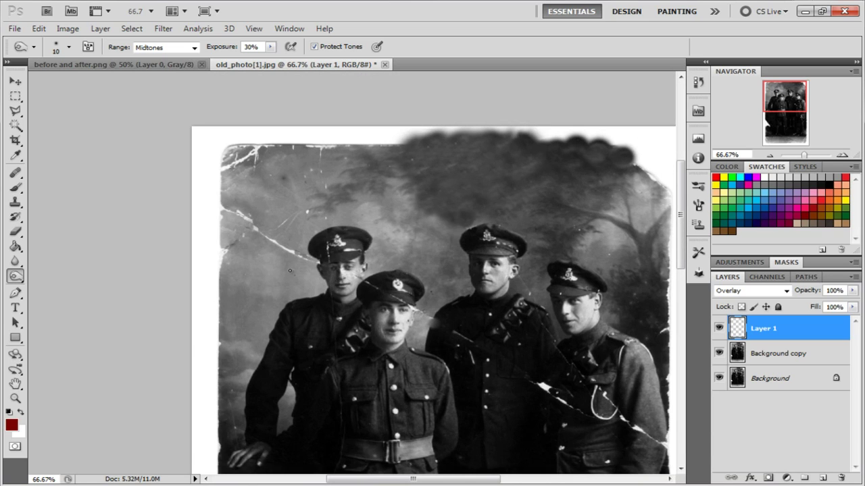
key("ctrl+minus")
key("ctrl+minus")
key("ctrl+minus")
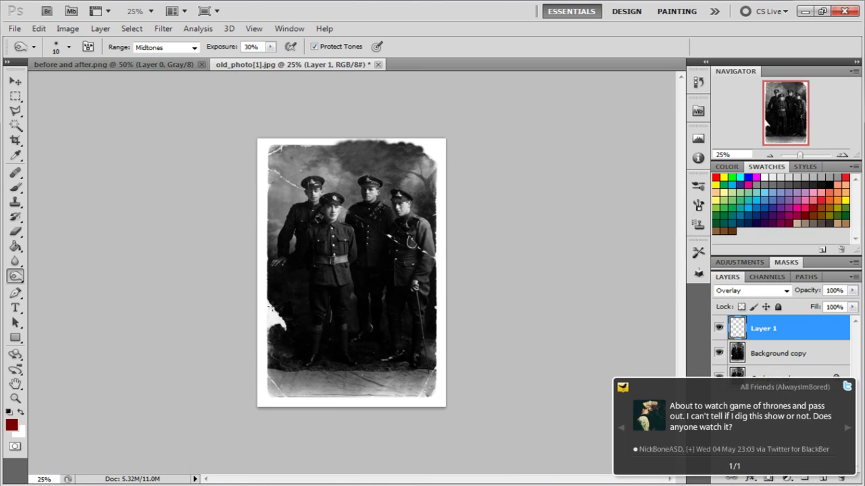
key("ctrl+plus")
key("ctrl+plus")
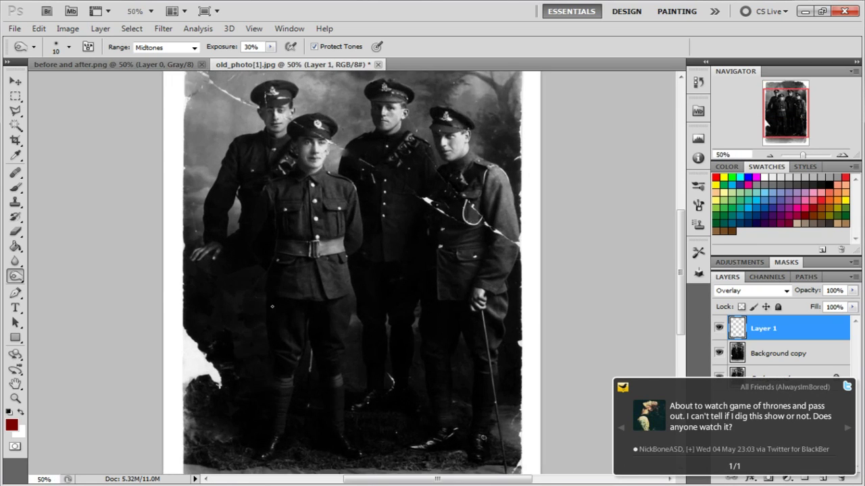
Step: Outline the lower leg and forward boot of the soldier with the cane with a Polygonal Lasso selection
left_click_drag(289, 345, 312, 277)
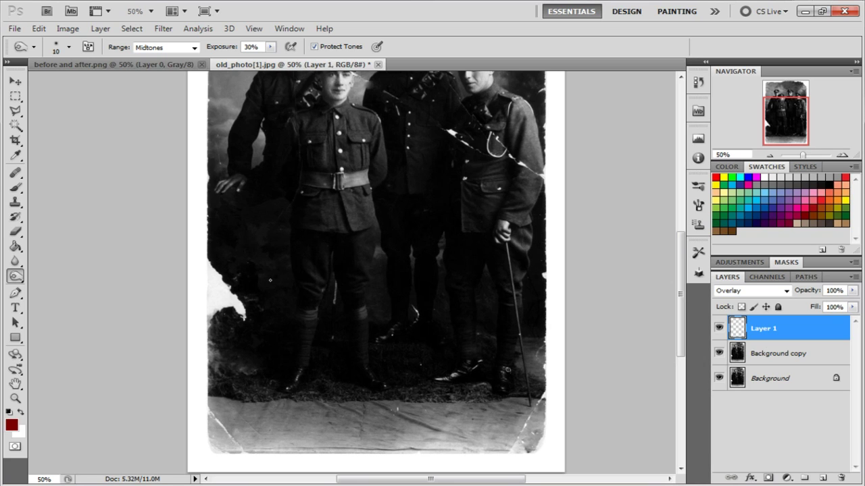
key("ctrl+plus")
left_click_drag(382, 288, 168, 214)
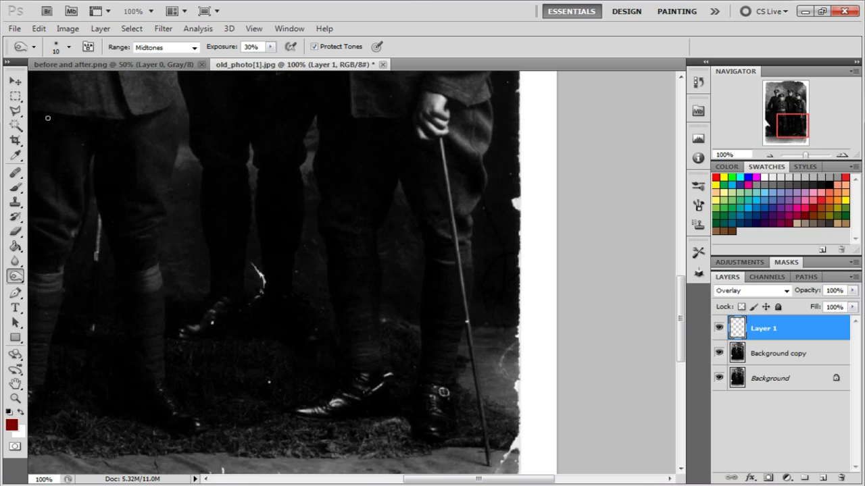
left_click(16, 110)
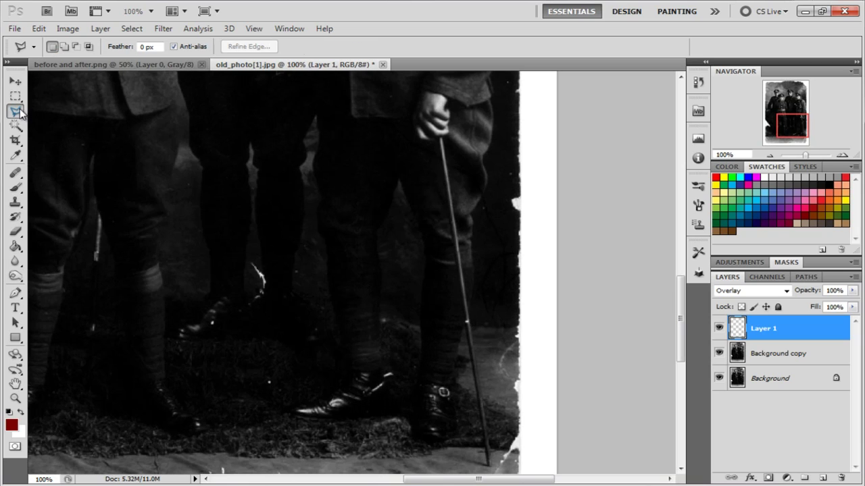
left_click(310, 221)
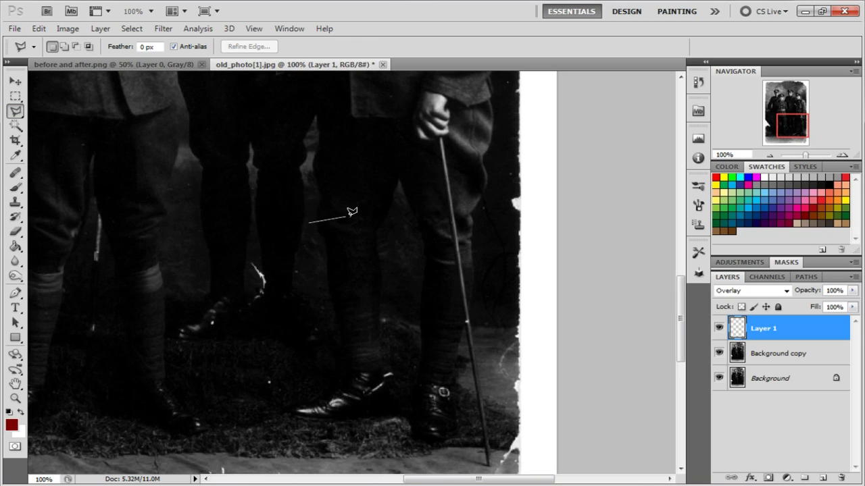
left_click(392, 218)
left_click(387, 426)
left_click(306, 433)
left_click(309, 373)
left_click(326, 347)
left_click(311, 225)
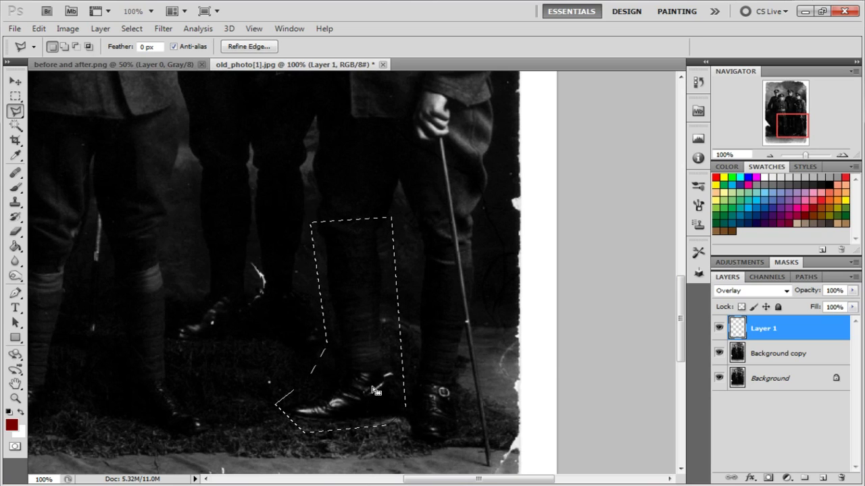
Step: Copy the selected leg and boot from the Background copy layer onto a new layer and activate the Move tool
key("ctrl+j")
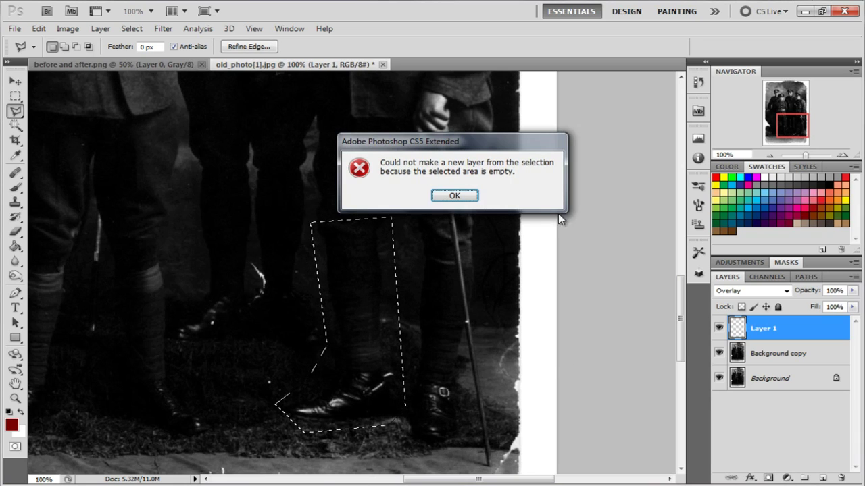
left_click(458, 195)
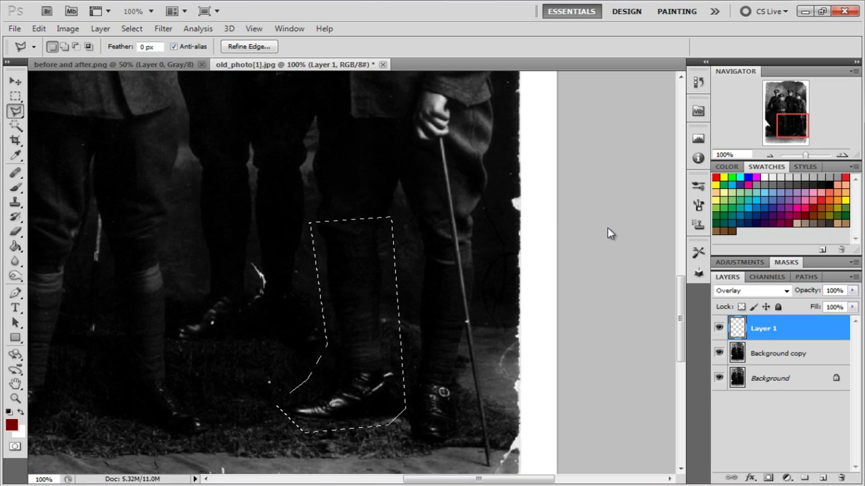
left_click(775, 349)
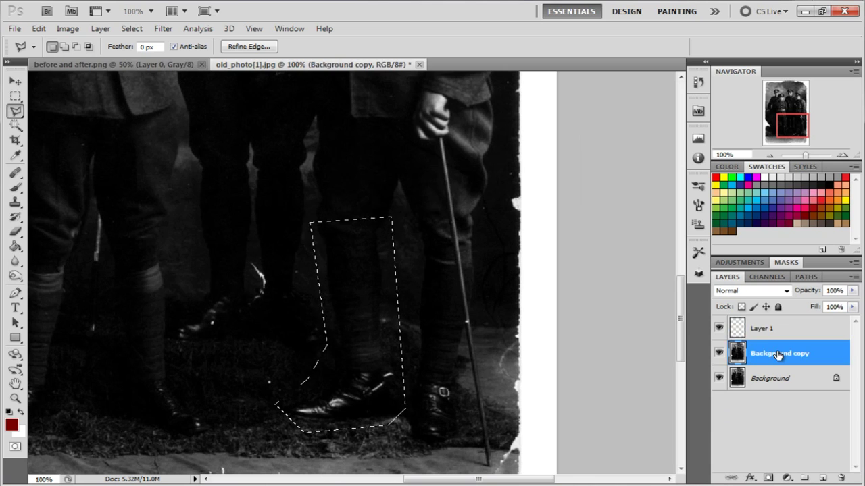
key("ctrl+j")
left_click(784, 410, "ctrl")
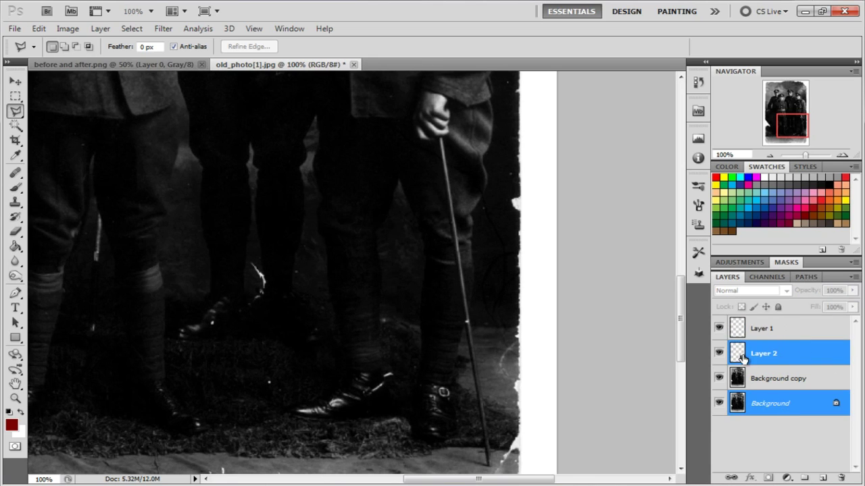
left_click(15, 81)
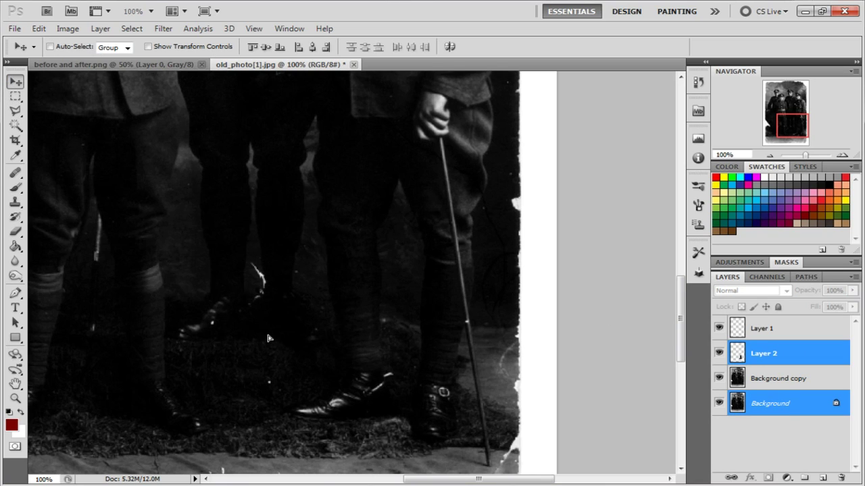
Step: Move the copied leg and boot over the missing area beneath the resting hand of the soldier at the photo's torn edge
left_click_drag(397, 388, 151, 263)
key("ctrl+minus")
key("ctrl+minus")
key("ctrl+minus")
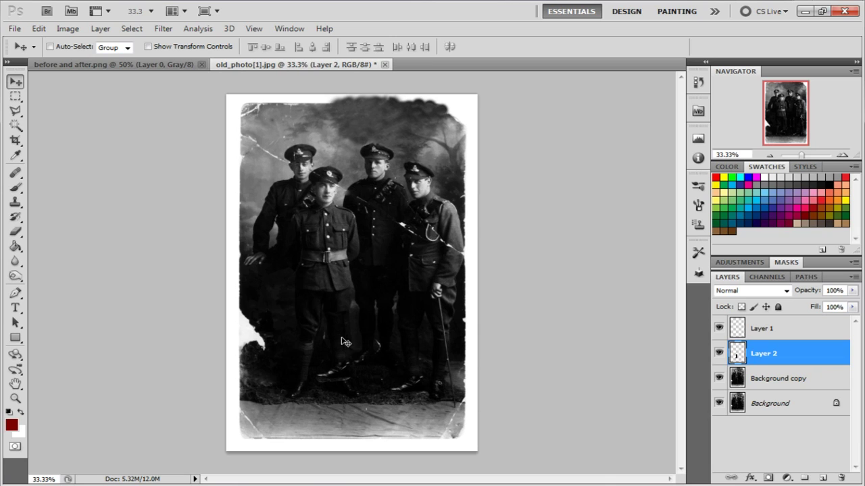
key("ctrl+plus")
key("ctrl+plus")
left_click_drag(178, 308, 220, 298)
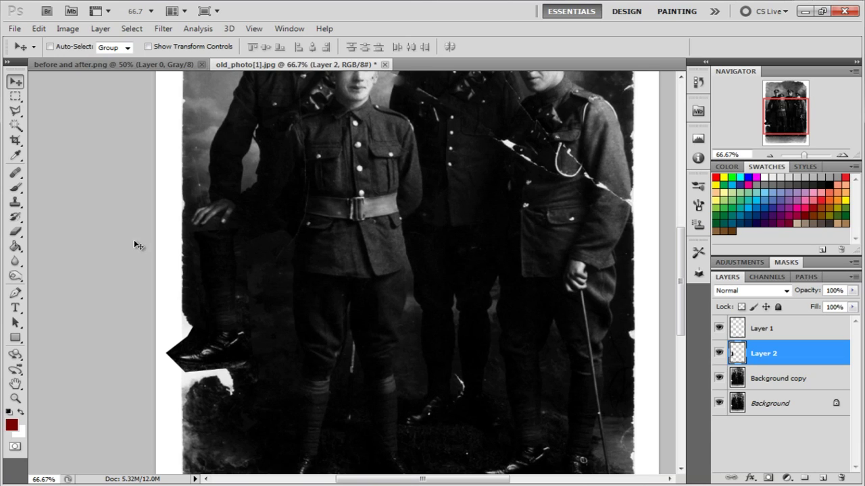
Step: Soften the edges of the copied leg and boot with the Eraser at 80 px, undoing the last stroke below the boot
left_click(25, 233)
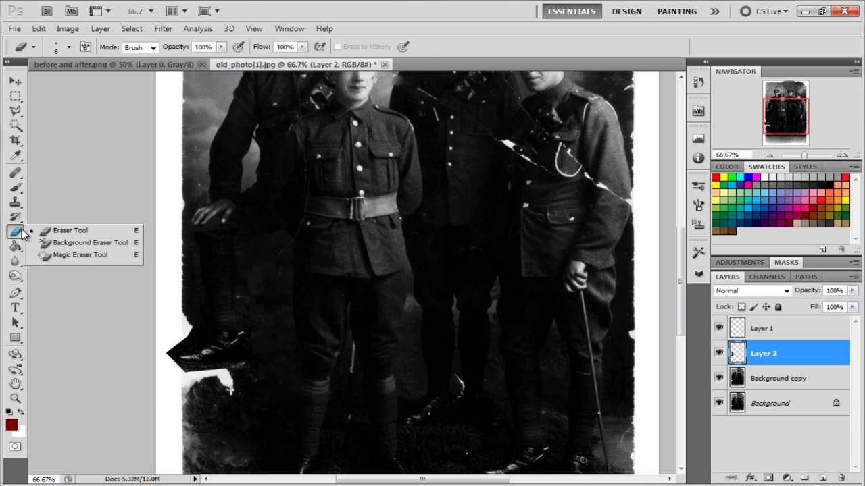
left_click(67, 228)
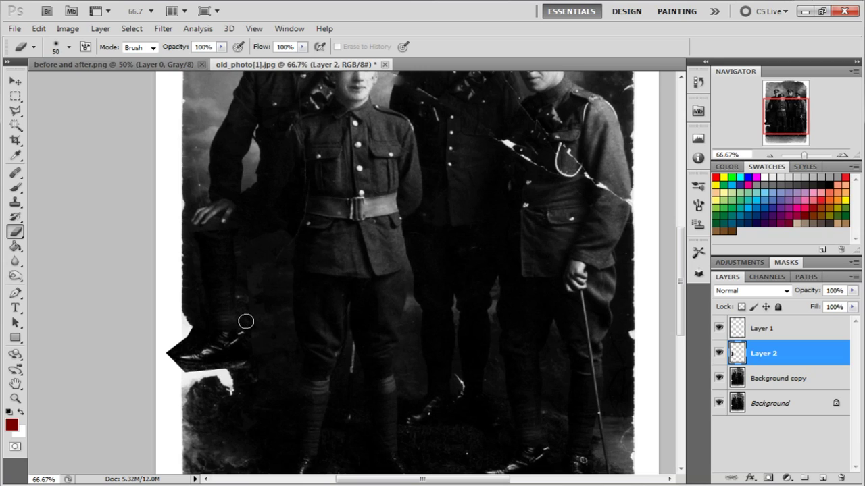
key("bracketright")
key("bracketright")
key("bracketright")
mouse_move(178, 281)
left_mouse_down()
mouse_move(182, 312)
mouse_move(178, 244)
mouse_move(178, 283)
left_mouse_up()
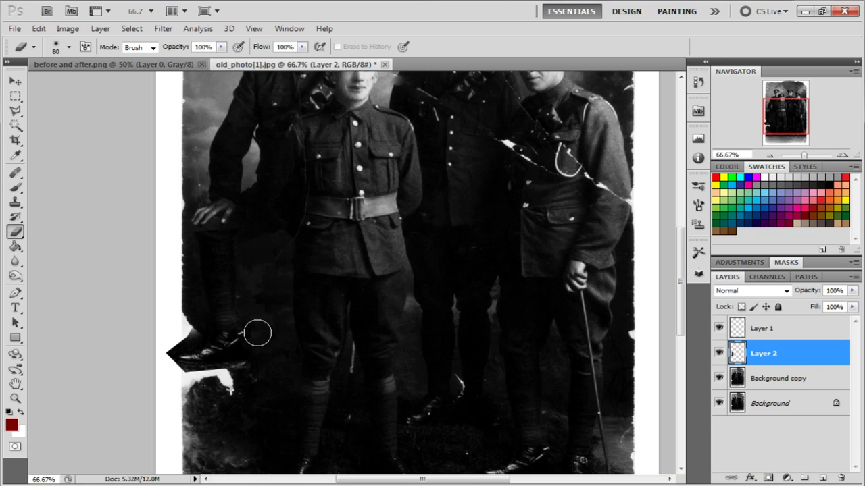
left_click_drag(203, 378, 226, 377)
key("ctrl+z")
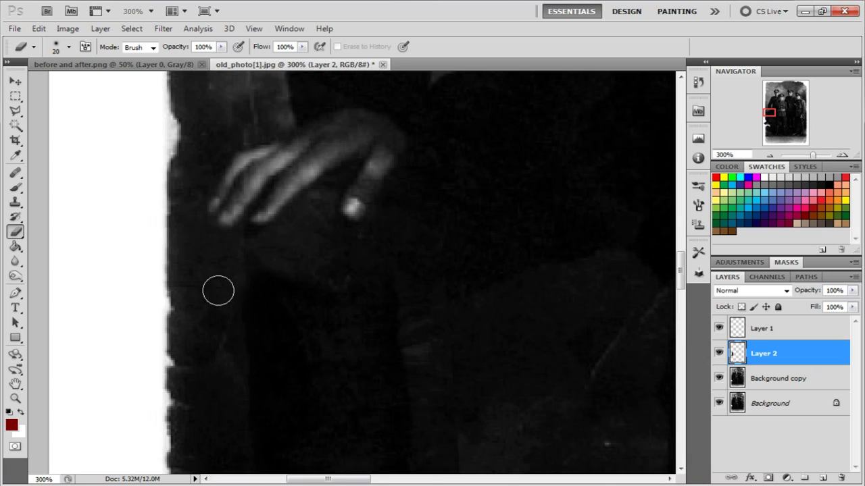
Step: Try the 20 px Eraser brush at 100% hardness and return it to a low hardness
left_click(69, 48)
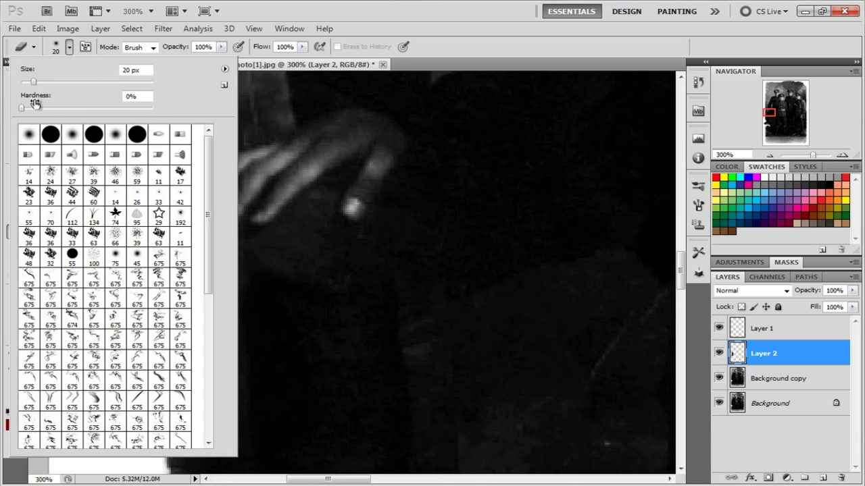
left_click_drag(26, 108, 145, 116)
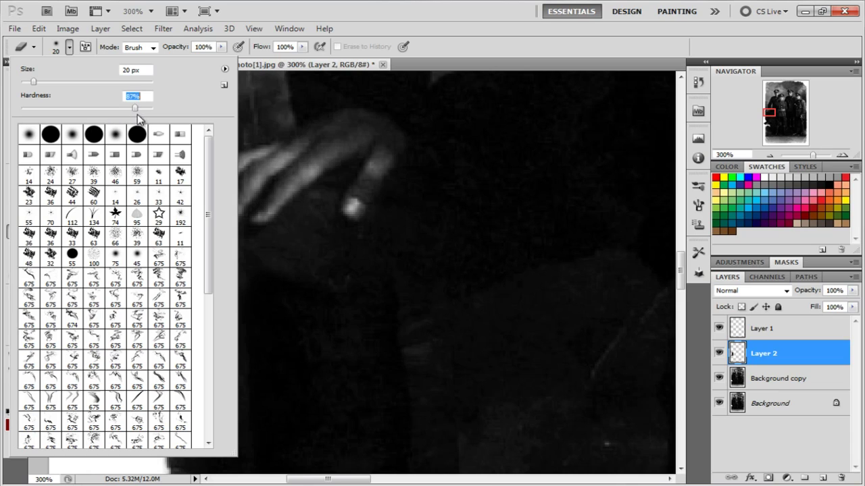
left_click(376, 266)
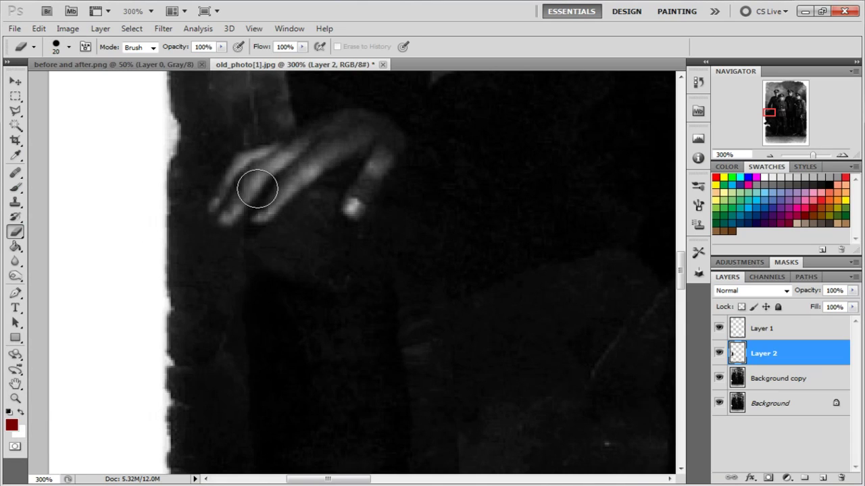
left_click(68, 47)
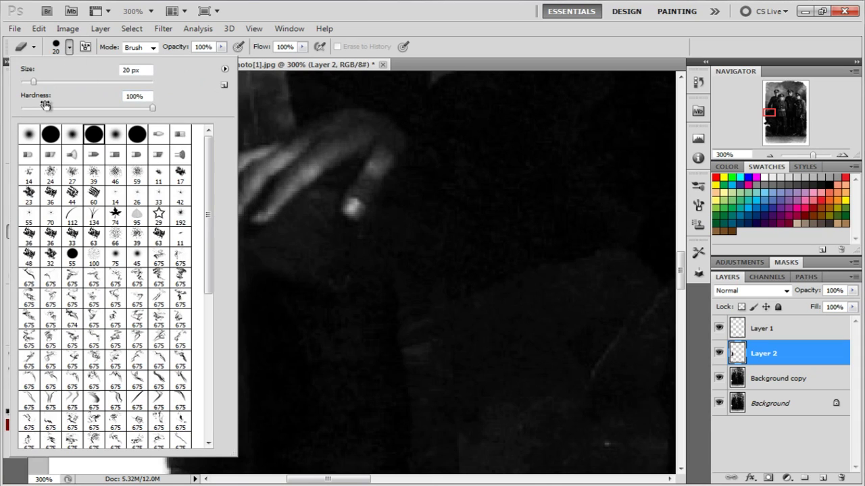
left_click(38, 109)
left_click(415, 7)
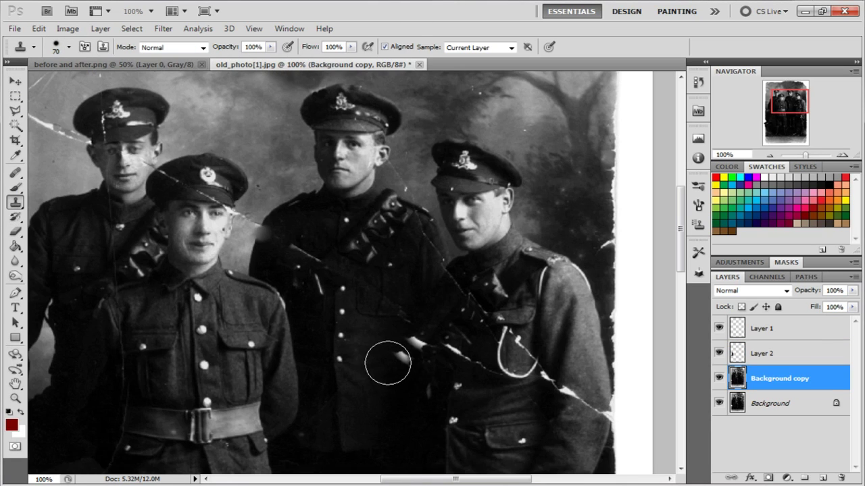
Step: Cover the white tear on the back soldier's jacket with nearby dark fabric using a 40 px Clone Stamp brush
key("ctrl+plus")
key("ctrl+plus")
key("ctrl+plus")
left_click_drag(439, 402, 218, 195)
key("bracketleft")
key("bracketleft")
key("bracketleft")
key("bracketleft")
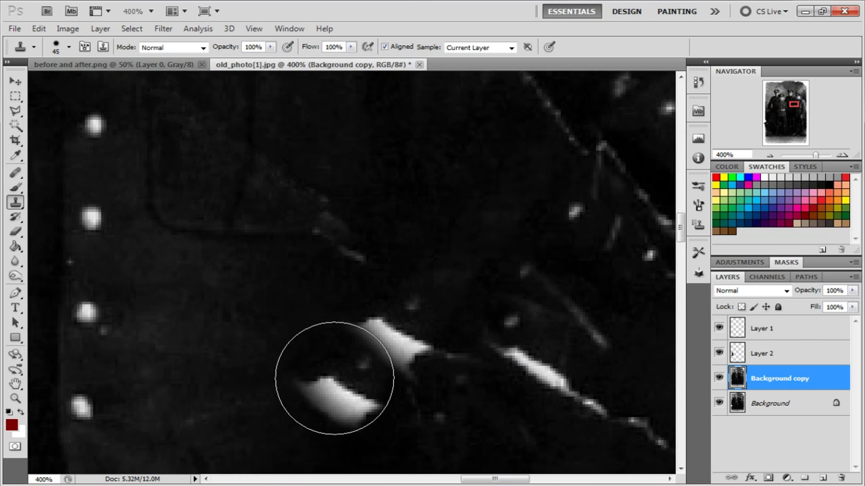
key("ctrl+z")
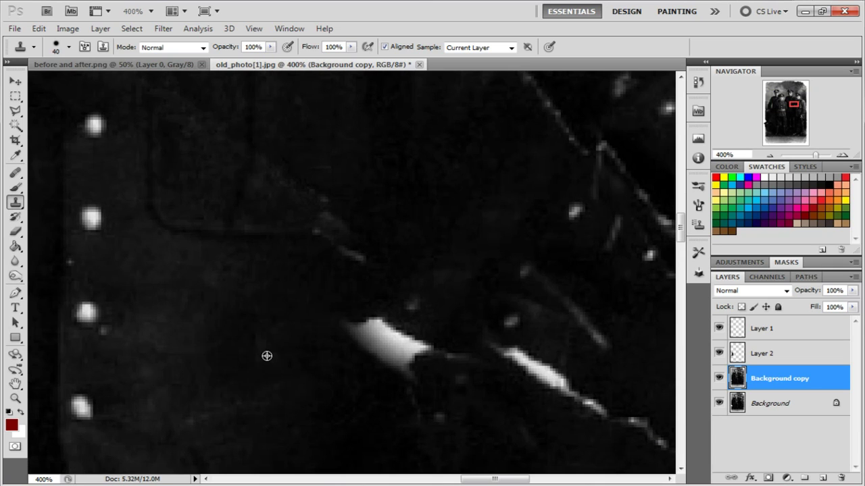
left_click(336, 327)
left_click(324, 357, "alt")
left_click(354, 347)
Step: Crop the photo to the picture area, cutting off the white border and ragged outer edges
key("ctrl+minus")
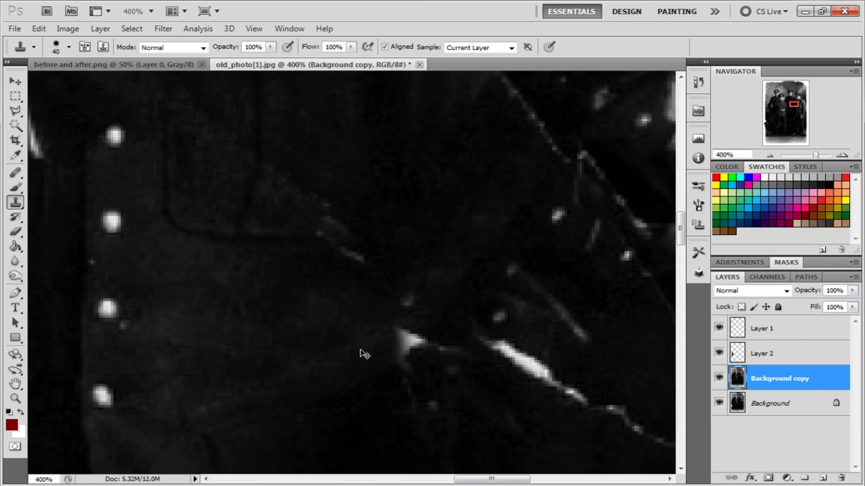
key("ctrl+minus")
key("ctrl+minus")
key("ctrl+minus")
key("ctrl+minus")
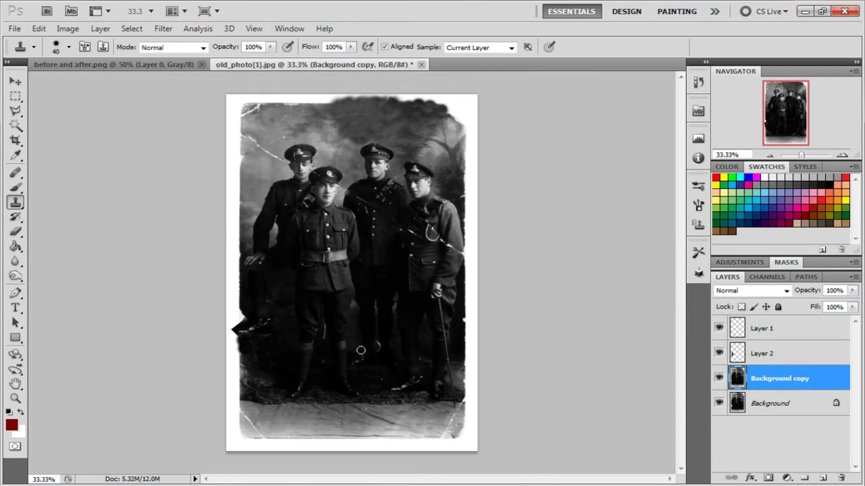
key("c")
left_click_drag(241, 102, 462, 438)
key("Escape")
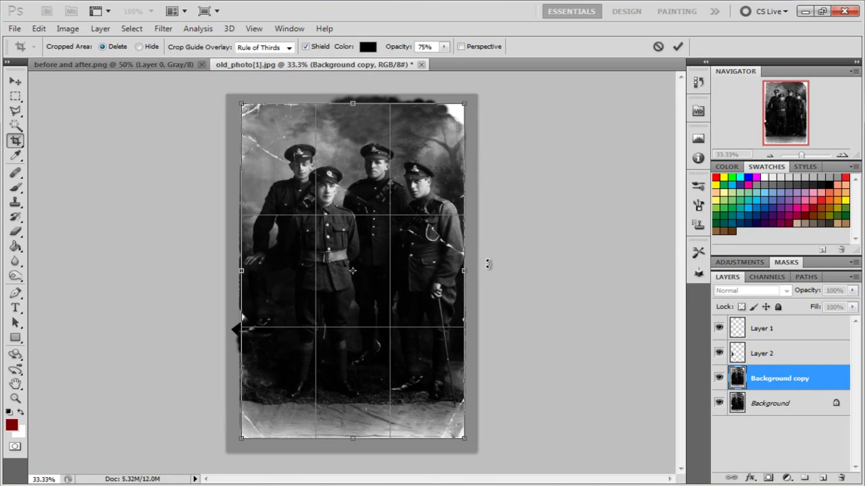
key("Return")
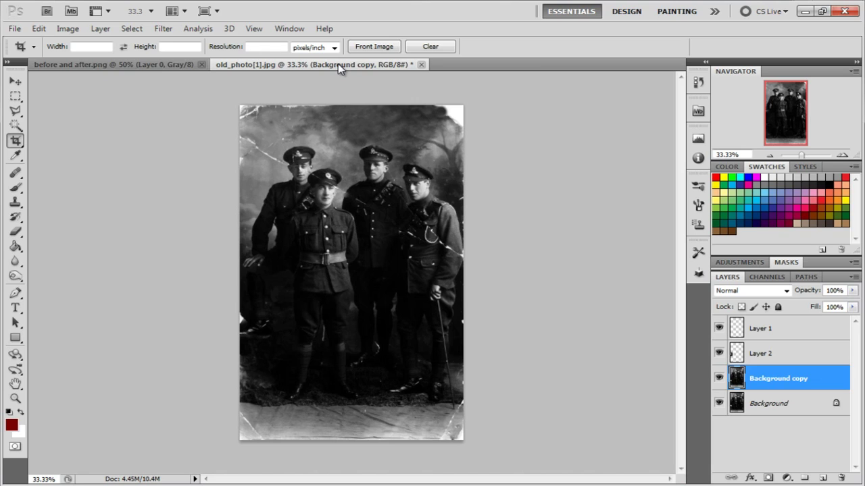
Step: Switch to the before and after.png document to compare the damaged photo with the finished restoration
left_click(159, 64)
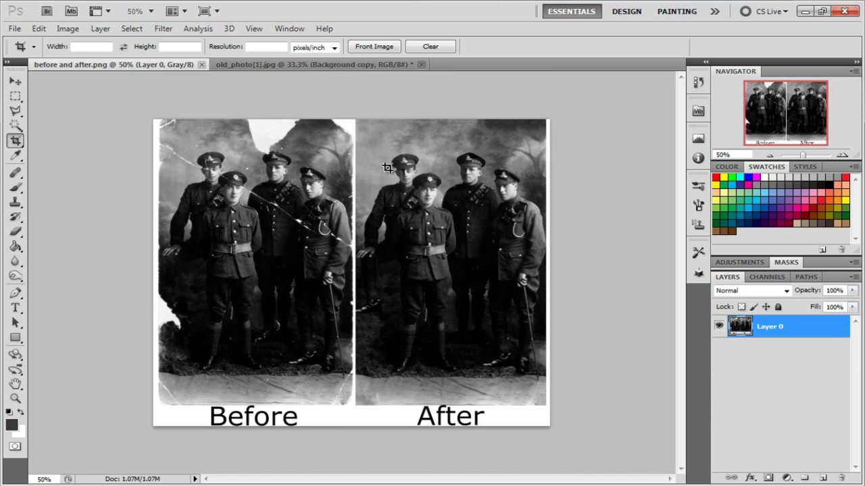